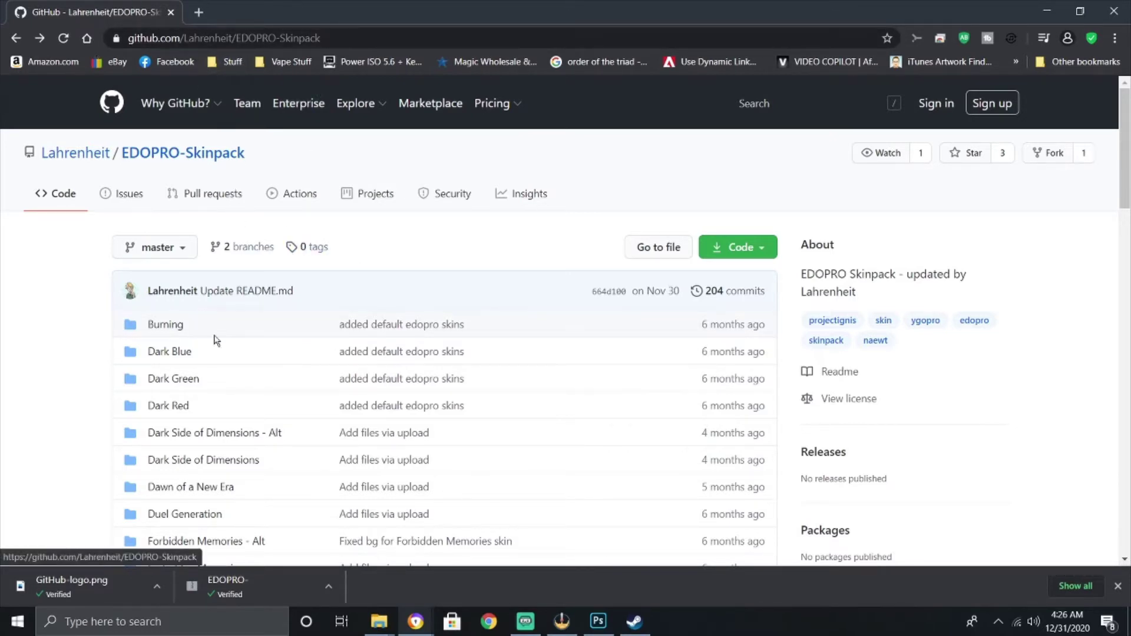
{"action": "scroll", "coordinate": [262, 321], "scroll_direction": "down", "scroll_amount": 3}
{"action": "scroll", "coordinate": [262, 321], "scroll_direction": "down", "scroll_amount": 5}
{"action": "scroll", "coordinate": [262, 321], "scroll_direction": "down", "scroll_amount": 4}
{"action": "scroll", "coordinate": [263, 327], "scroll_direction": "up", "scroll_amount": 4}
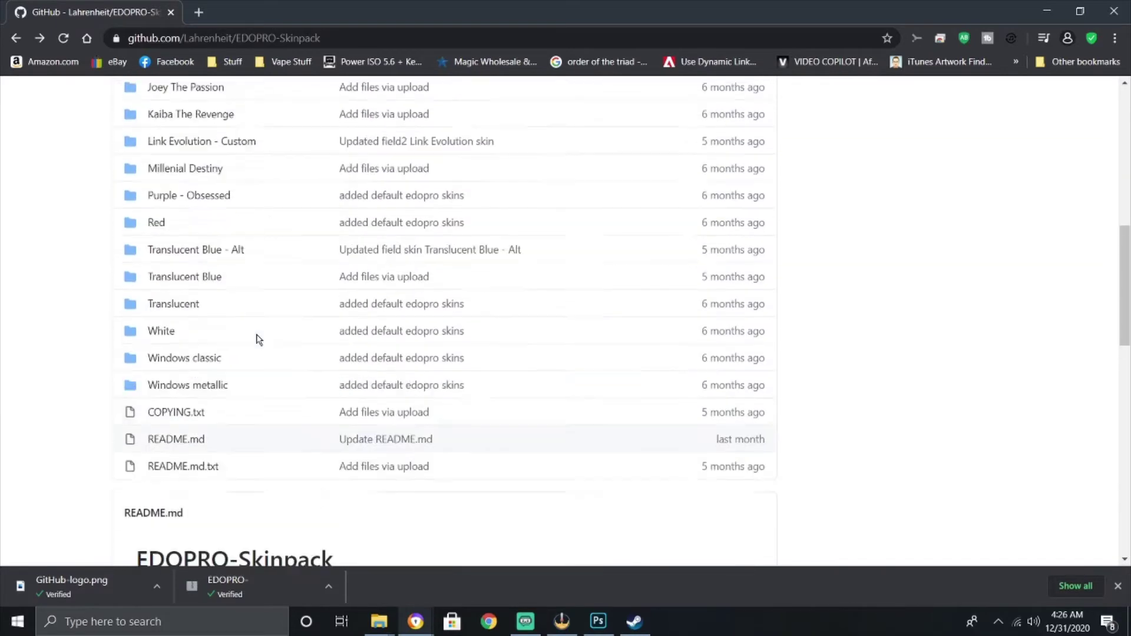
{"action": "scroll", "coordinate": [257, 338], "scroll_direction": "up", "scroll_amount": 5}
{"action": "scroll", "coordinate": [256, 338], "scroll_direction": "up", "scroll_amount": 4}
{"action": "scroll", "coordinate": [257, 339], "scroll_direction": "up", "scroll_amount": 2}
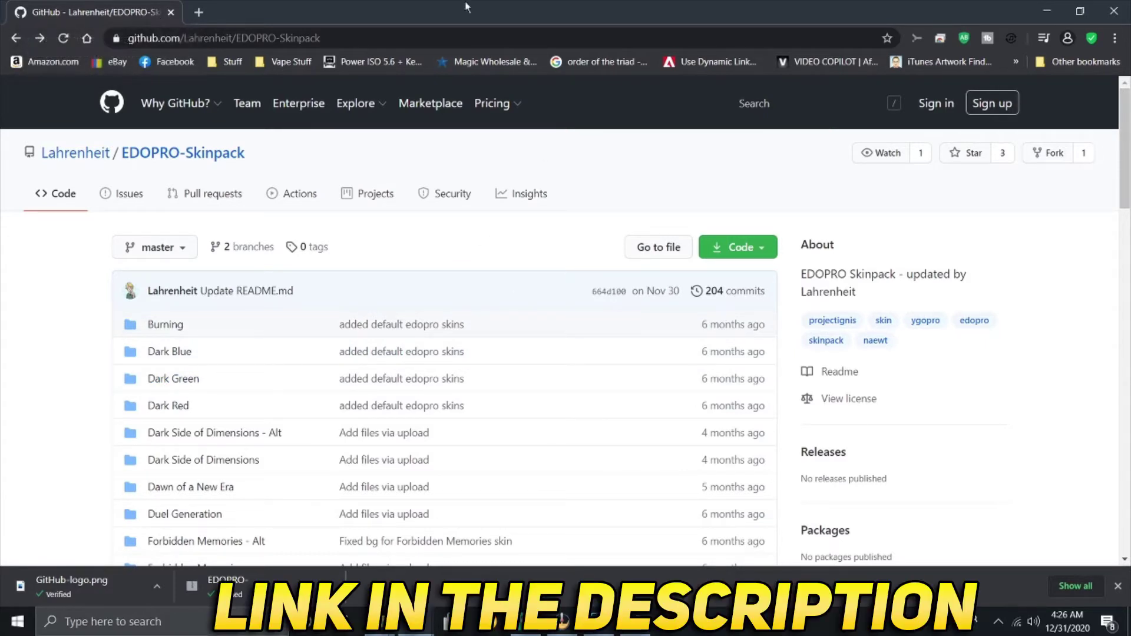
Step: Check the repository's download options, then open EDOPRO-Skinpack-master beside the ProjectIgnis window
{"action": "left_click", "coordinate": [760, 249]}
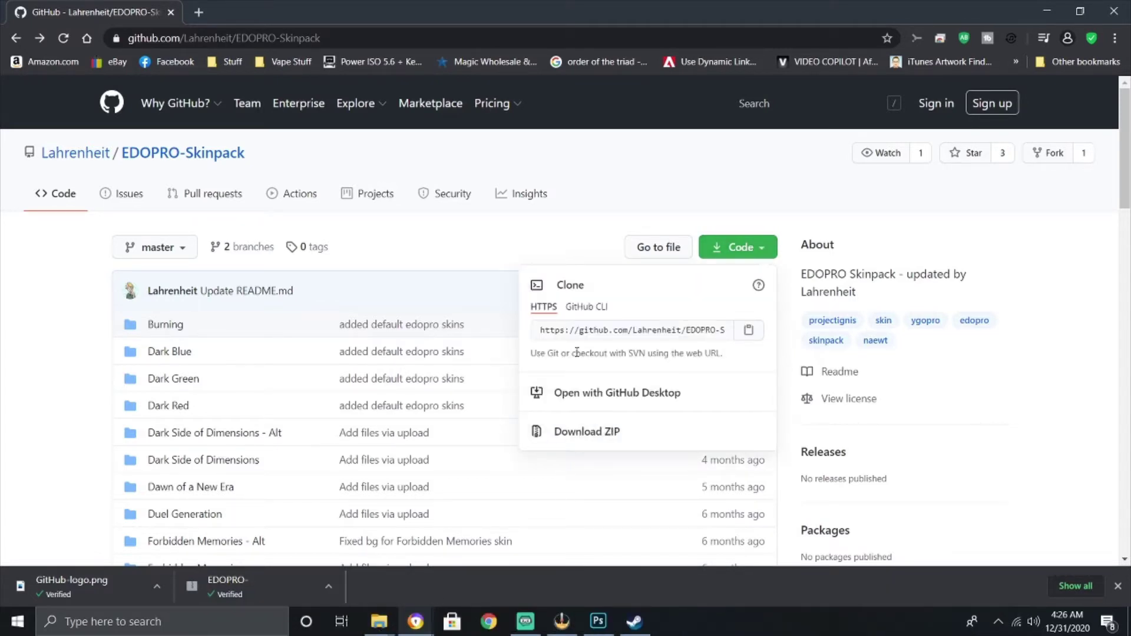
{"action": "left_click", "coordinate": [746, 206]}
{"action": "scroll", "coordinate": [353, 265], "scroll_direction": "down", "scroll_amount": 10}
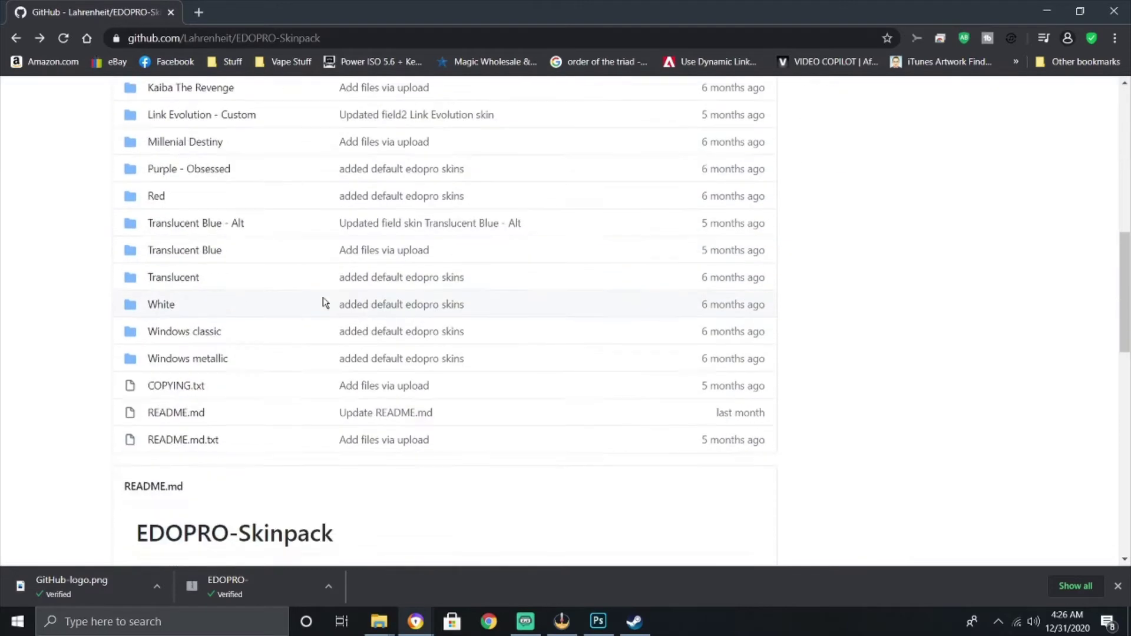
{"action": "scroll", "coordinate": [353, 318], "scroll_direction": "down", "scroll_amount": 4}
{"action": "scroll", "coordinate": [311, 344], "scroll_direction": "up", "scroll_amount": 8}
{"action": "scroll", "coordinate": [311, 342], "scroll_direction": "up", "scroll_amount": 3}
{"action": "scroll", "coordinate": [247, 327], "scroll_direction": "up", "scroll_amount": 2}
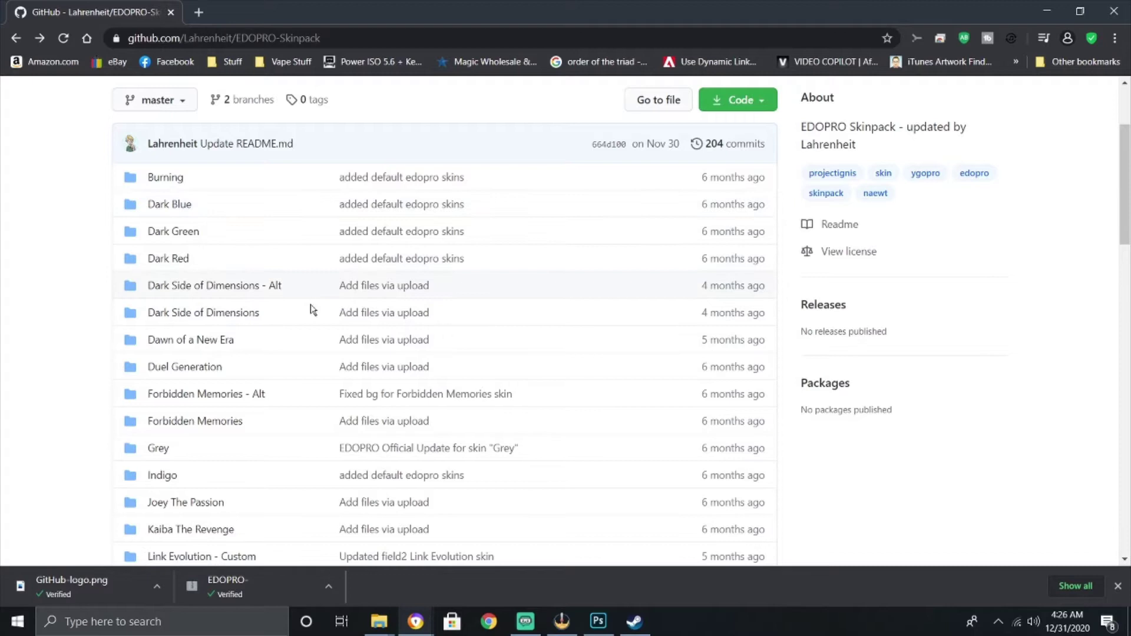
{"action": "scroll", "coordinate": [283, 346], "scroll_direction": "down", "scroll_amount": 2}
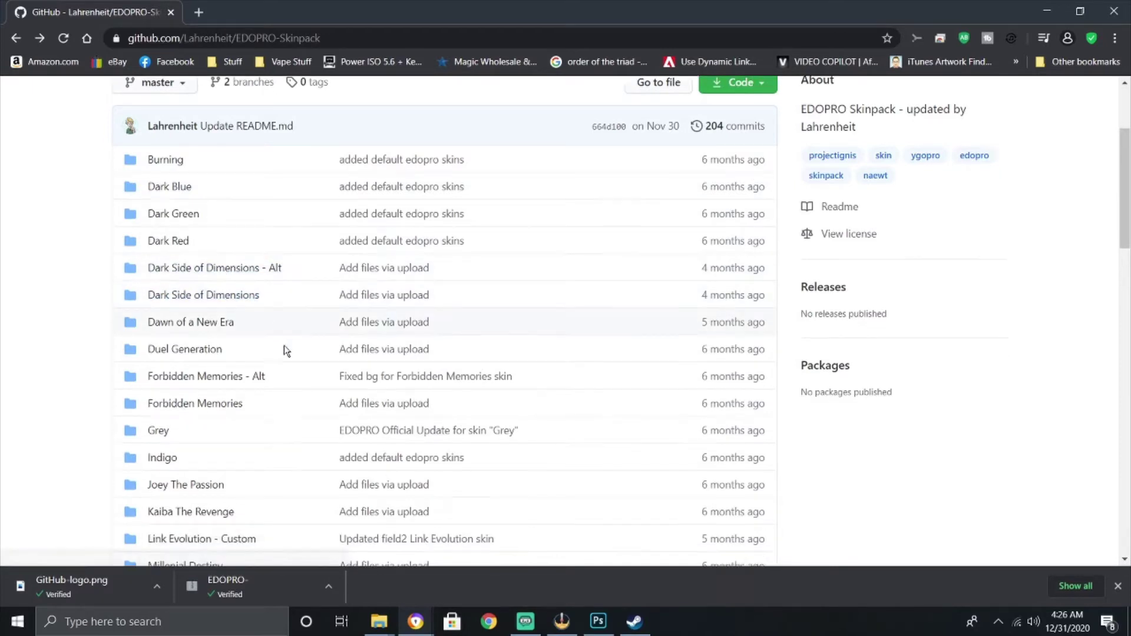
{"action": "scroll", "coordinate": [260, 361], "scroll_direction": "down", "scroll_amount": 3}
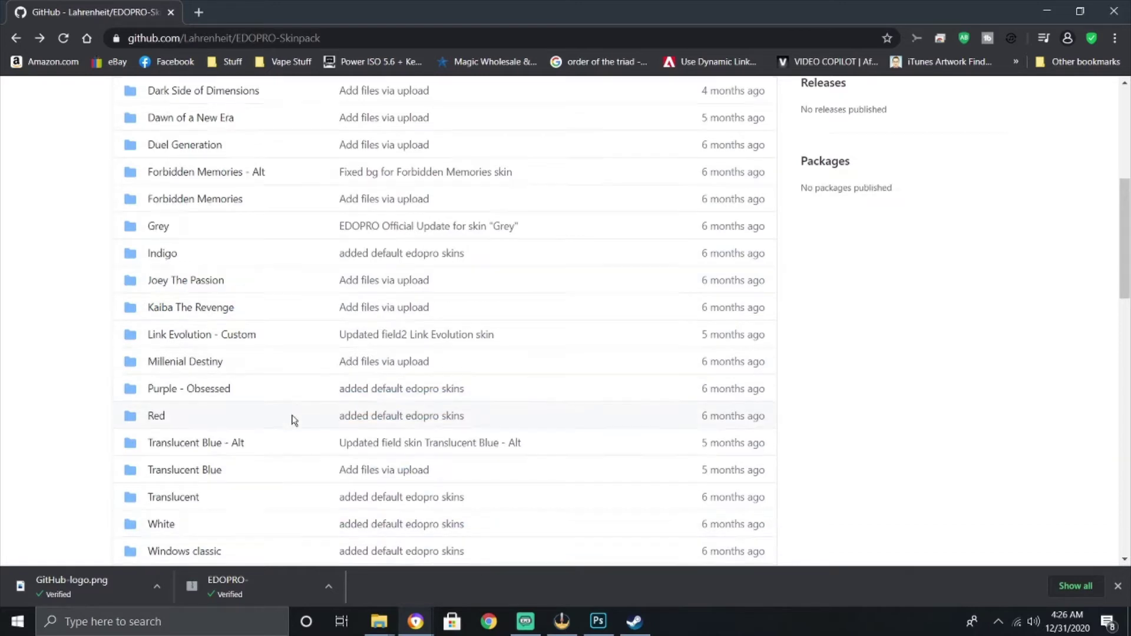
{"action": "scroll", "coordinate": [292, 415], "scroll_direction": "down", "scroll_amount": 4}
{"action": "scroll", "coordinate": [291, 319], "scroll_direction": "up", "scroll_amount": 2}
{"action": "scroll", "coordinate": [291, 337], "scroll_direction": "up", "scroll_amount": 1}
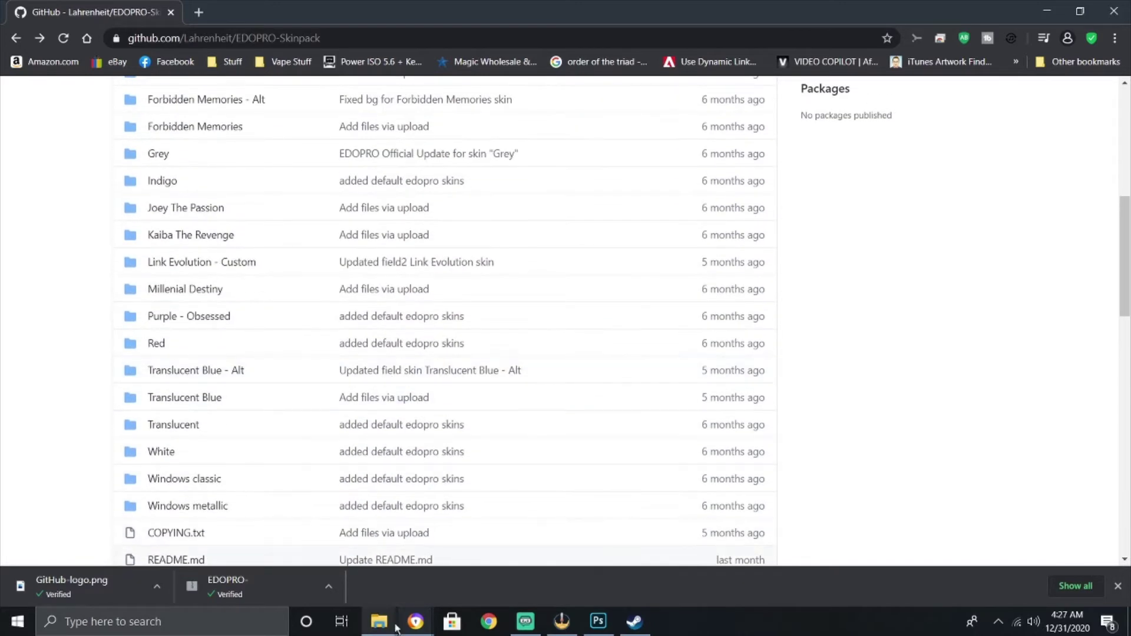
{"action": "mouse_move", "coordinate": [379, 621]}
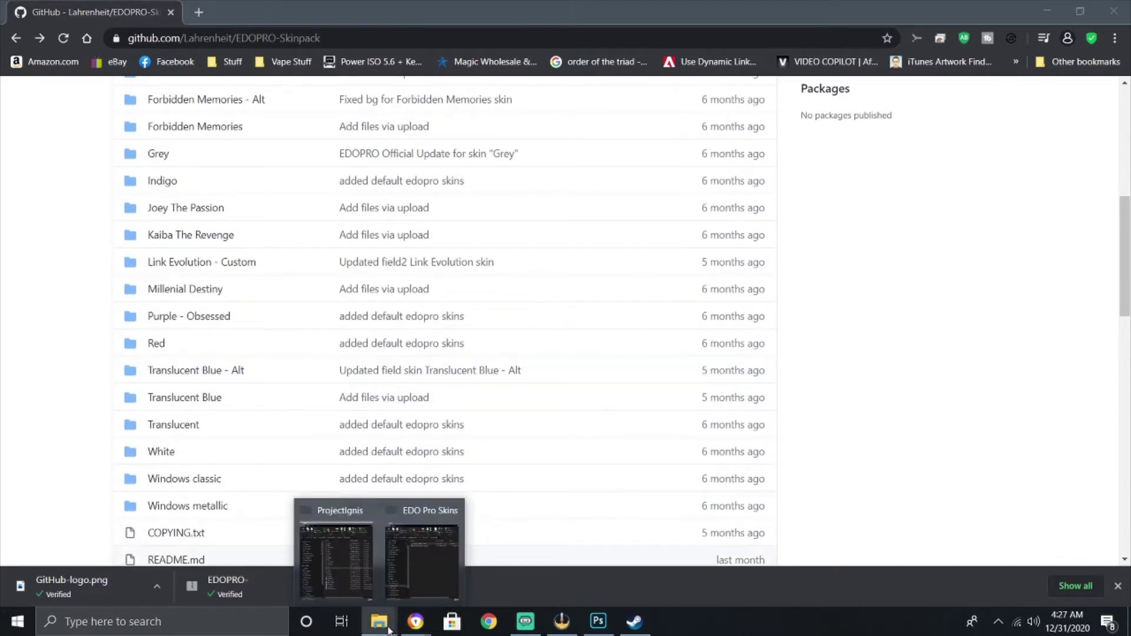
{"action": "left_click", "coordinate": [340, 557]}
{"action": "left_click", "coordinate": [420, 557]}
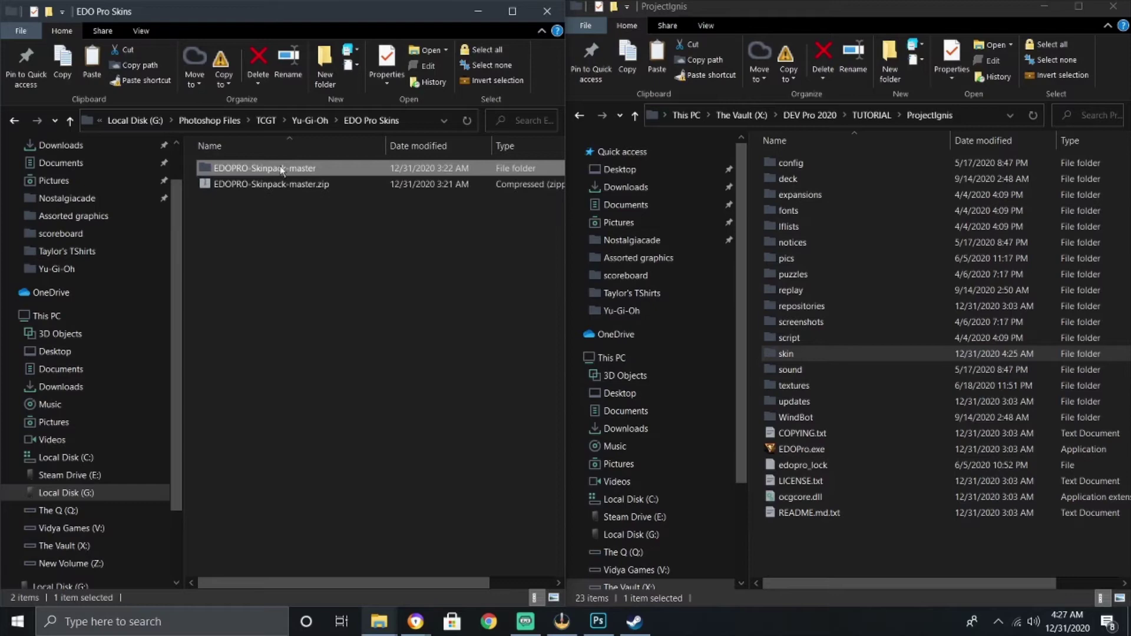
{"action": "double_click", "coordinate": [316, 169]}
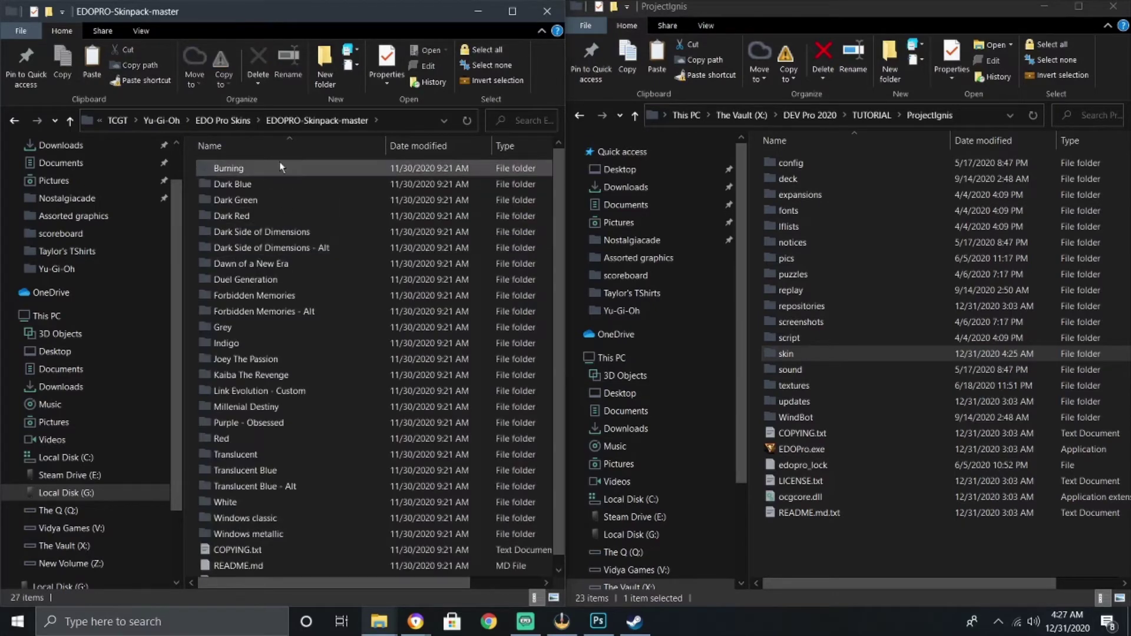
{"action": "scroll", "coordinate": [271, 354], "scroll_direction": "down", "scroll_amount": 3}
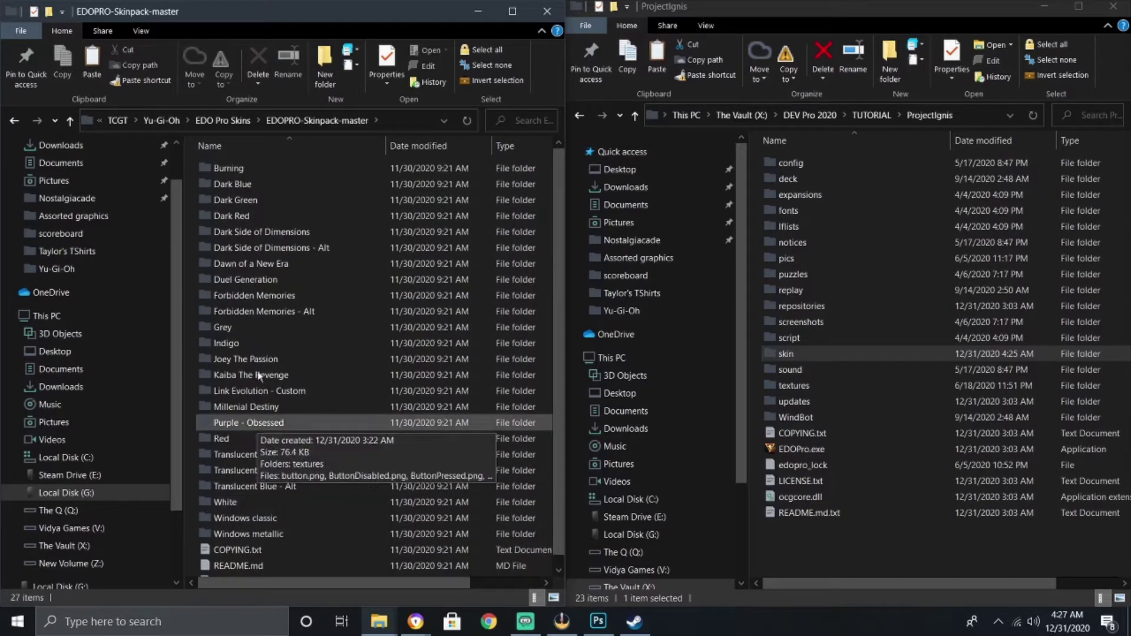
{"action": "scroll", "coordinate": [291, 371], "scroll_direction": "up", "scroll_amount": 1}
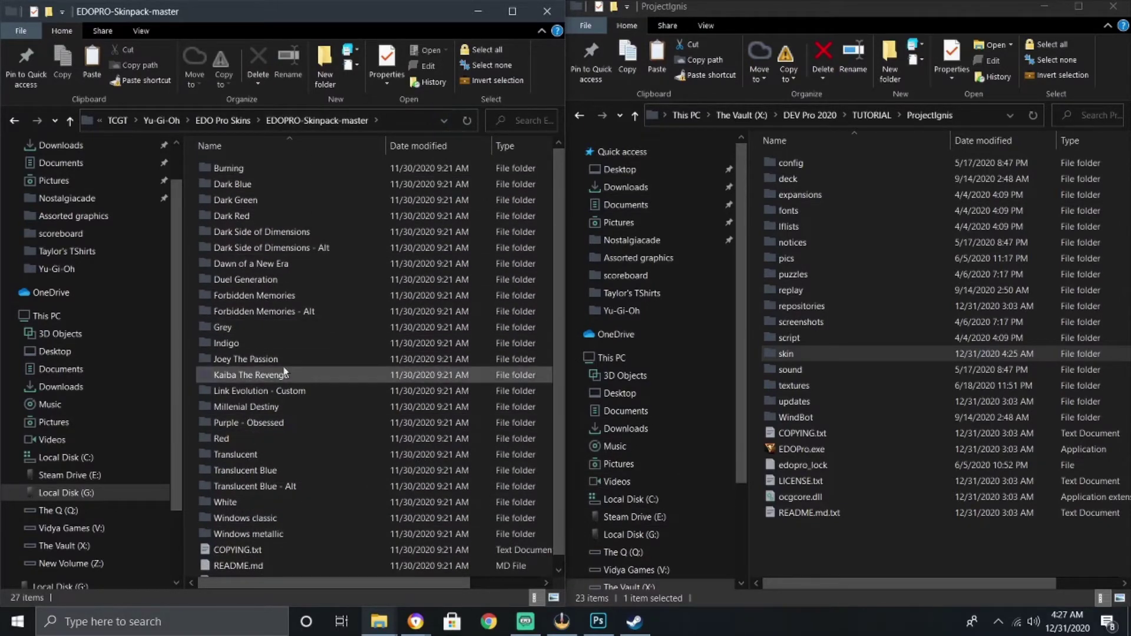
Step: In the right window, go up to TUTORIAL and open ProjectIgnis, then its skin folder
{"action": "left_click", "coordinate": [861, 12]}
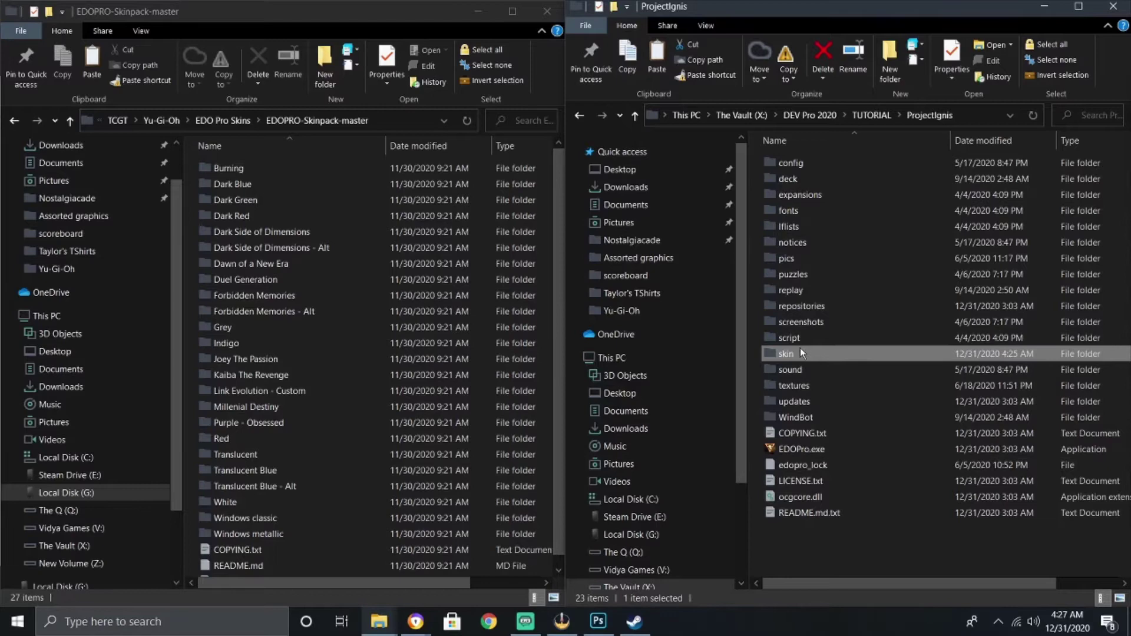
{"action": "left_click", "coordinate": [871, 115]}
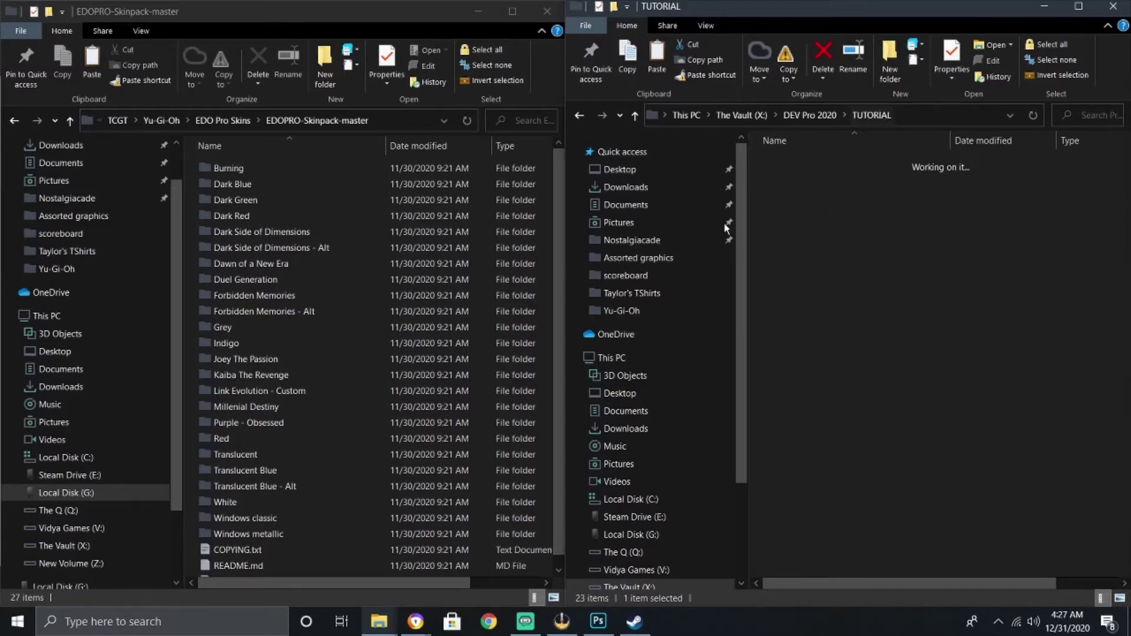
{"action": "left_click", "coordinate": [799, 162]}
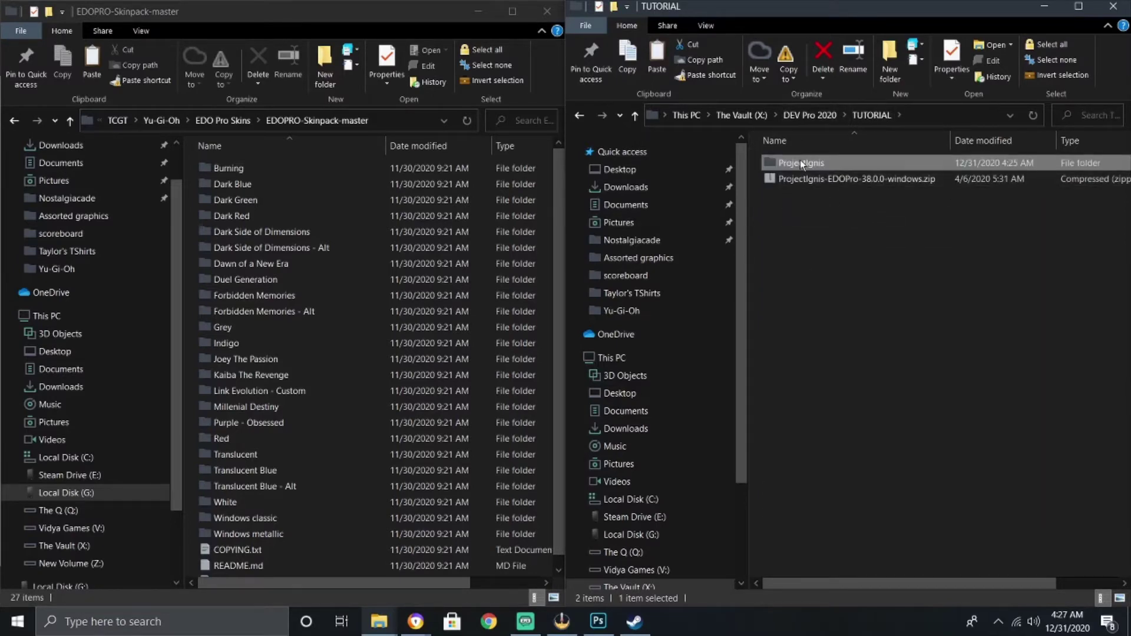
{"action": "double_click", "coordinate": [799, 163]}
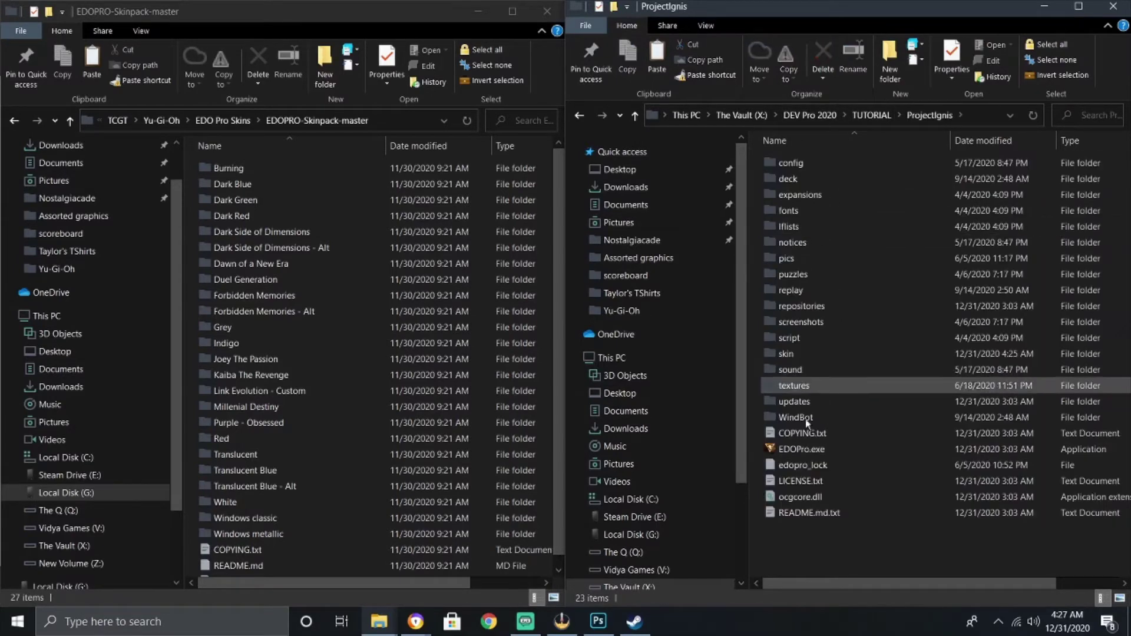
{"action": "double_click", "coordinate": [787, 354]}
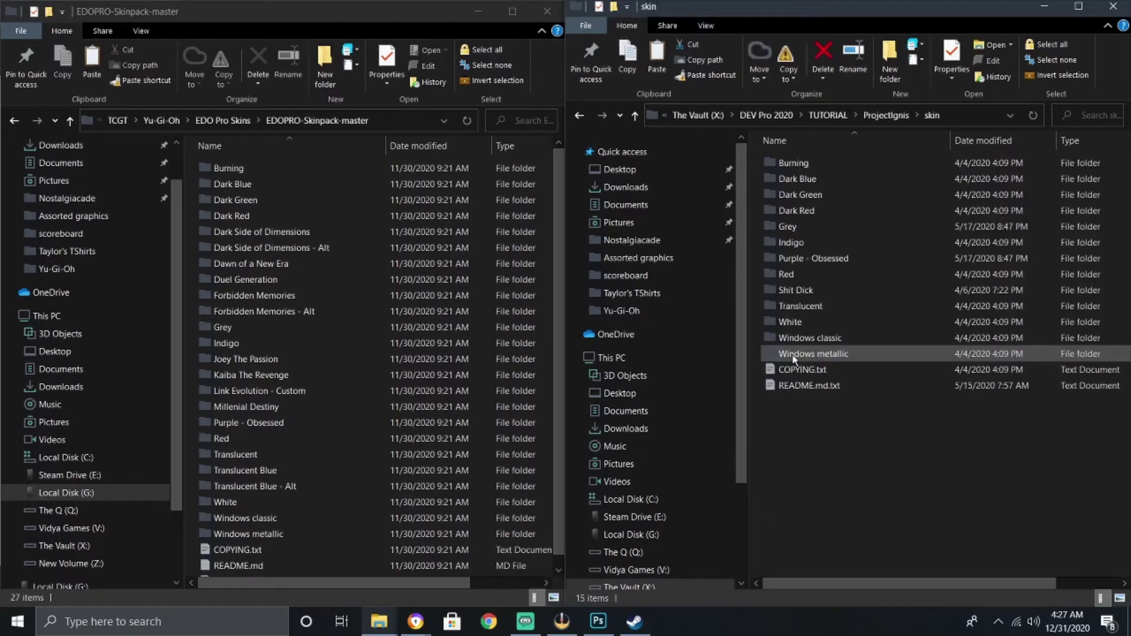
Step: Select every skin pack folder from Burning through Windows metallic
{"action": "left_click", "coordinate": [248, 171]}
{"action": "left_click", "coordinate": [255, 535], "text": "ctrl"}
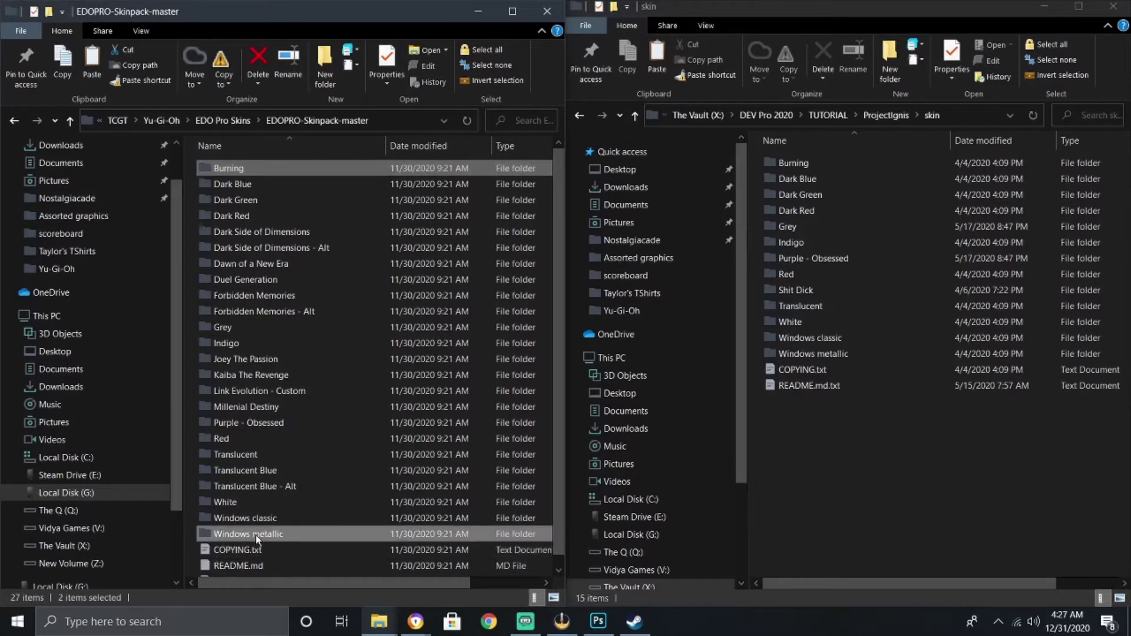
{"action": "left_click", "coordinate": [261, 531]}
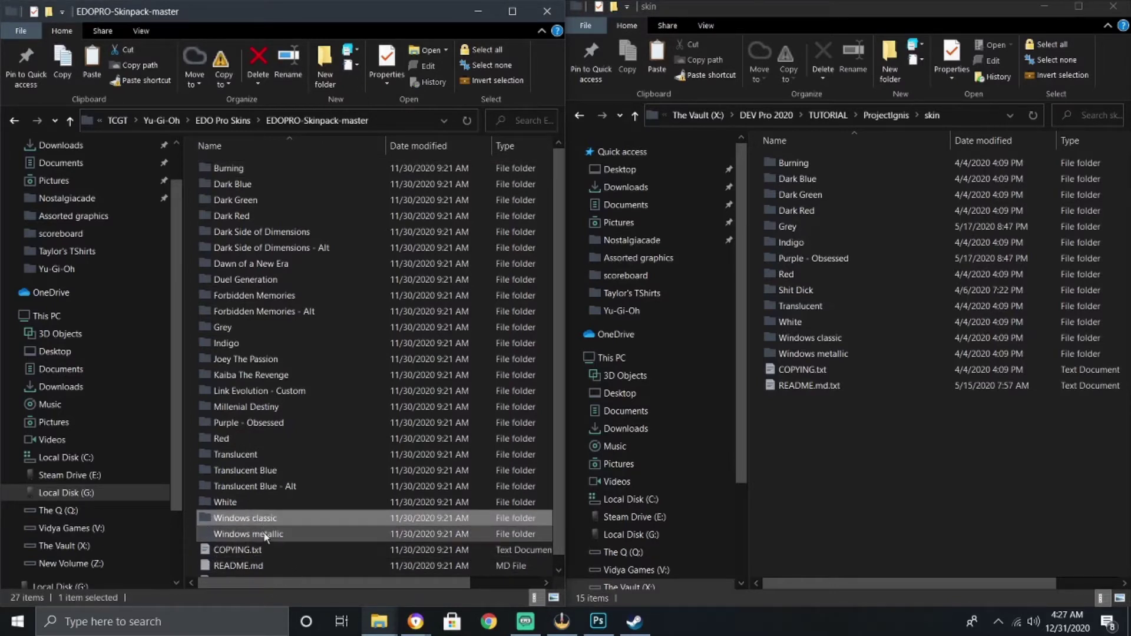
{"action": "left_click", "coordinate": [248, 168]}
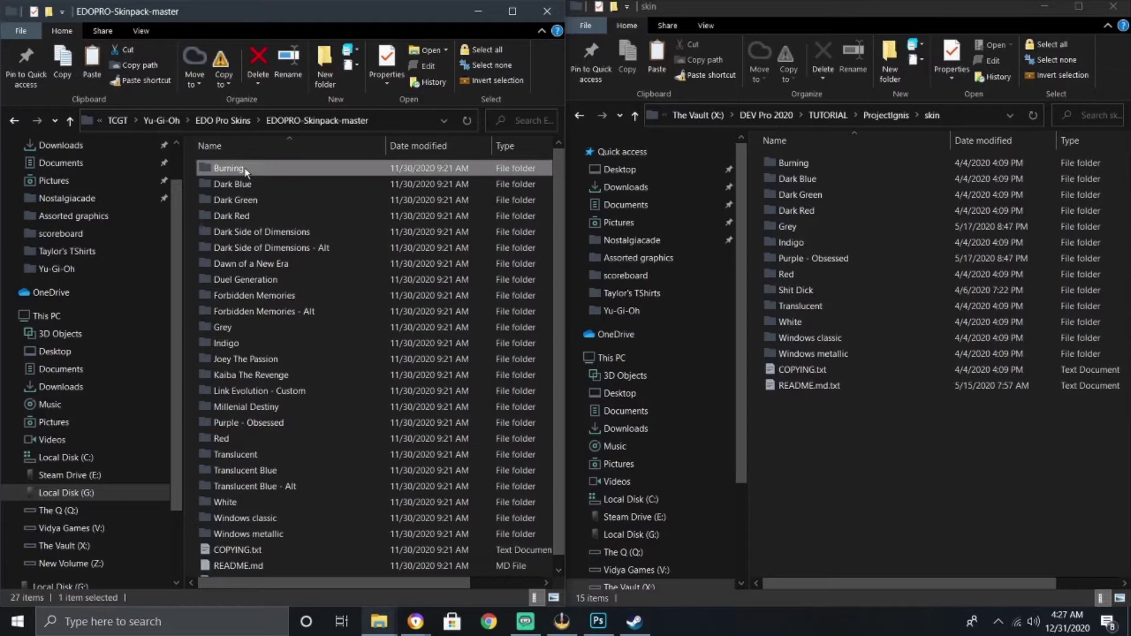
{"action": "left_click_drag", "start_coordinate": [328, 538], "coordinate": [249, 168]}
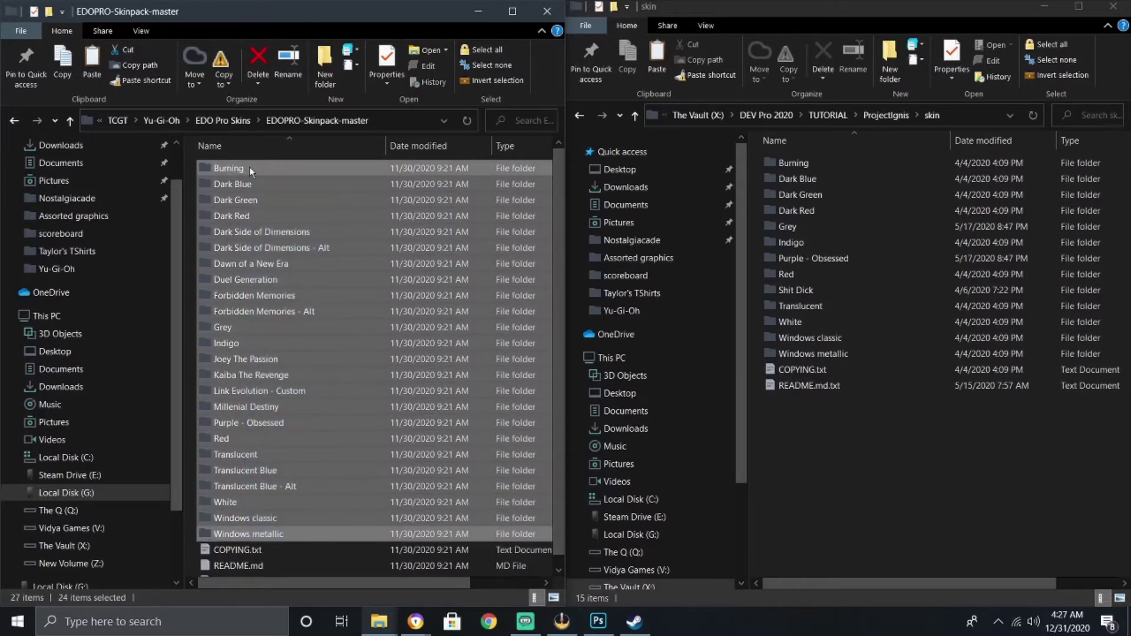
Step: Copy the selected folders and paste them into the ProjectIgnis skin folder
{"action": "key", "text": "ctrl+c"}
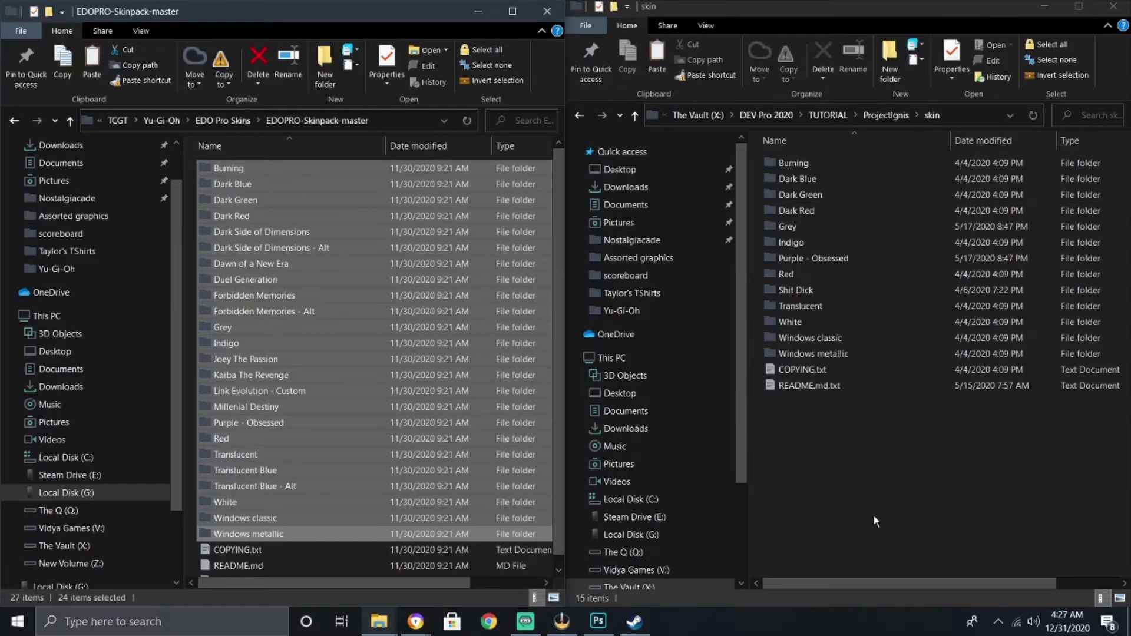
{"action": "left_click", "coordinate": [862, 500]}
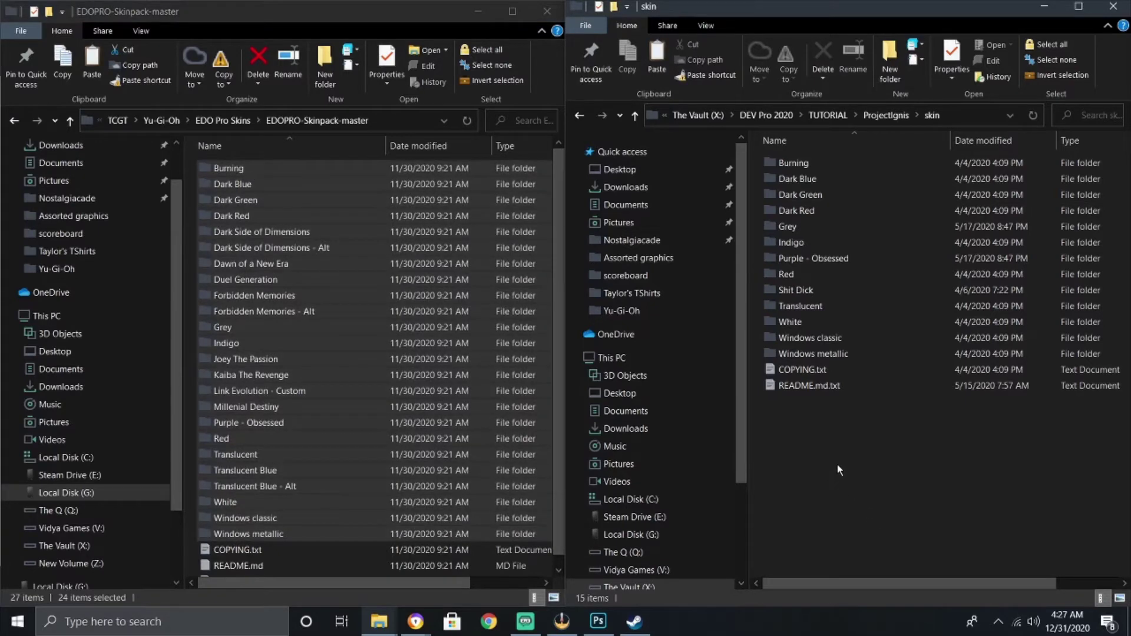
{"action": "key", "text": "ctrl+v"}
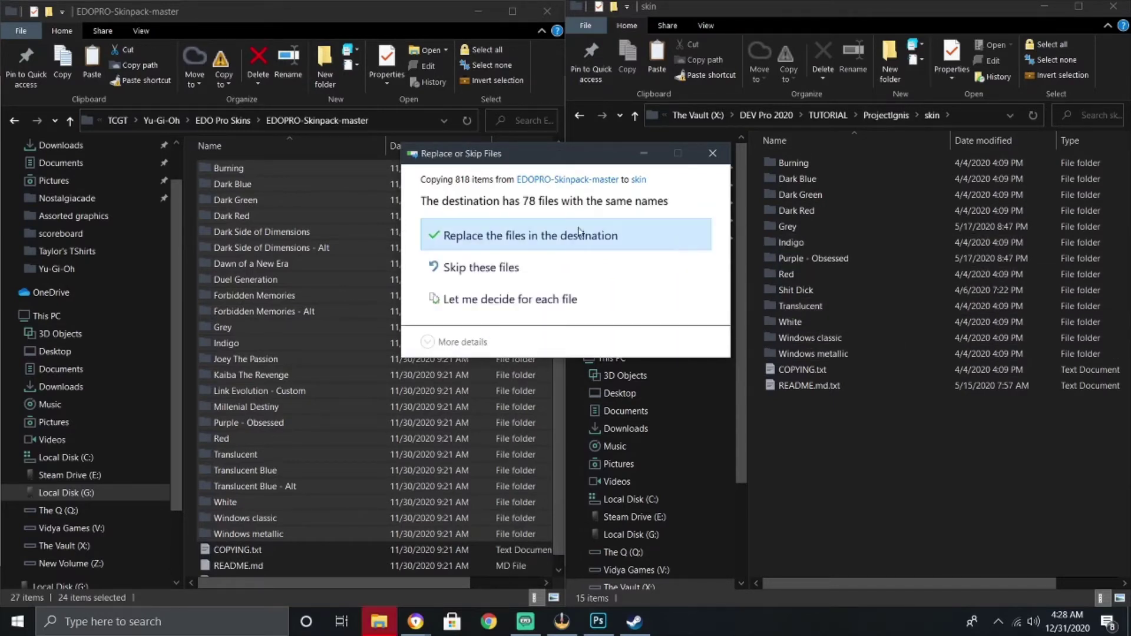
Step: Replace the 78 same-named destination files, then select everything in the skin folder
{"action": "left_click", "coordinate": [475, 235]}
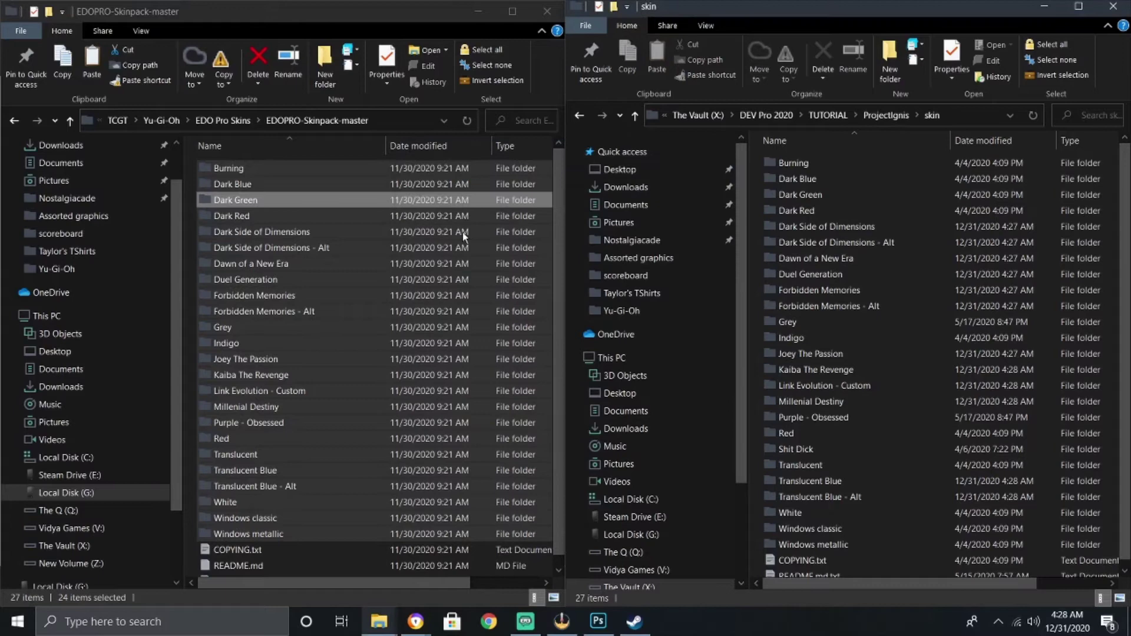
{"action": "key", "text": "ctrl+a"}
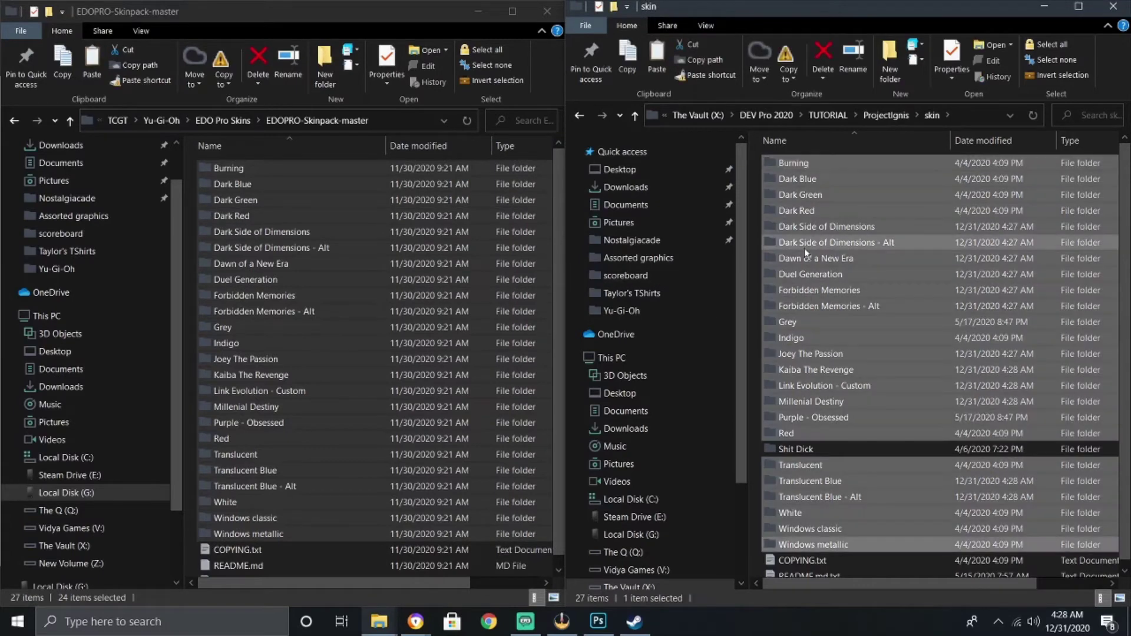
{"action": "key", "text": "ctrl+a"}
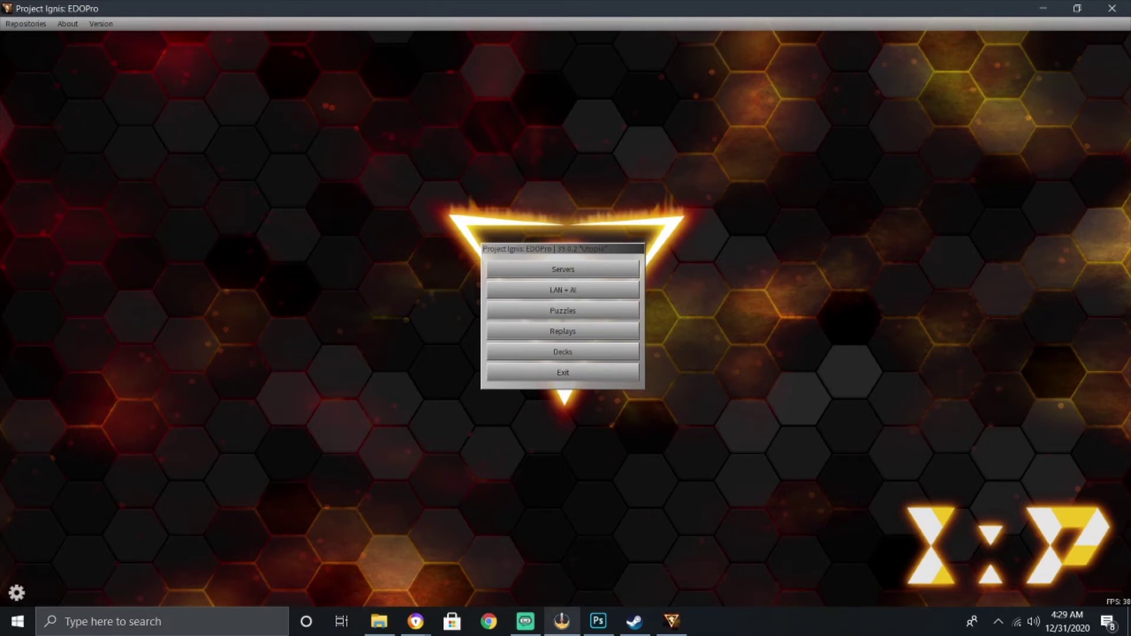
Step: Pick Kaiba The Revenge from the Skin dropdown in Settings
{"action": "left_click", "coordinate": [16, 592]}
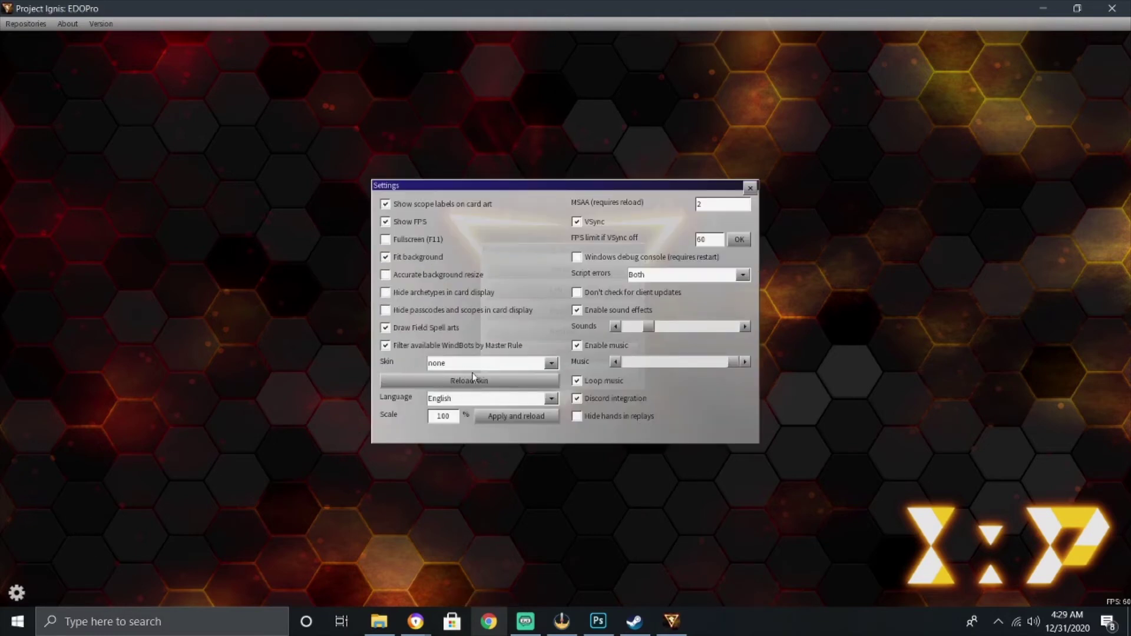
{"action": "left_click", "coordinate": [552, 364]}
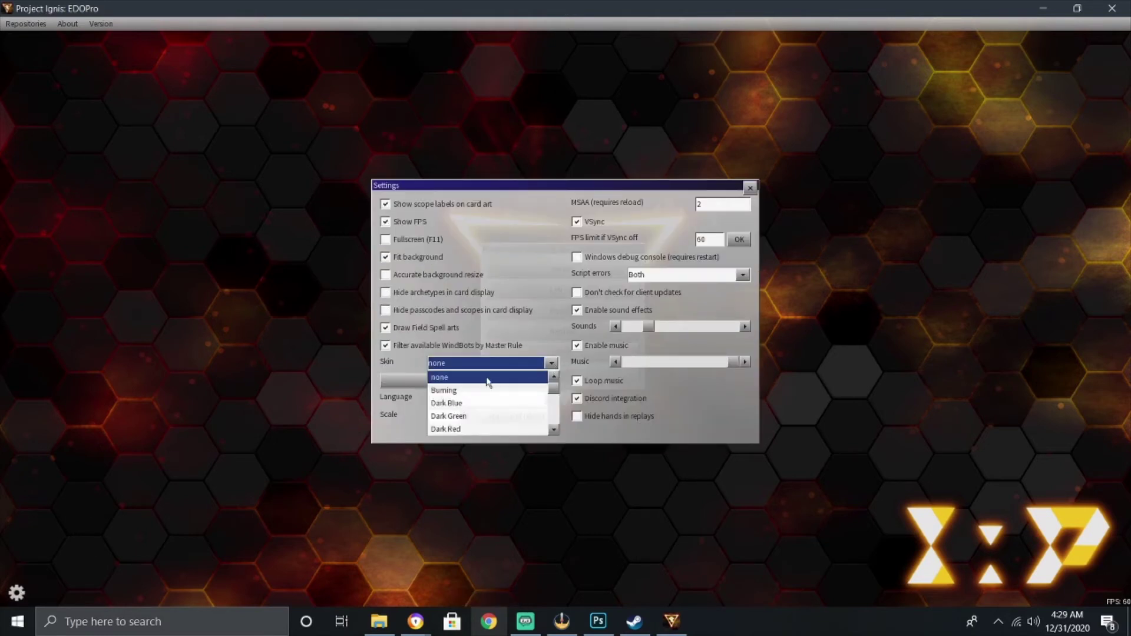
{"action": "scroll", "coordinate": [486, 389], "scroll_direction": "down", "scroll_amount": 3}
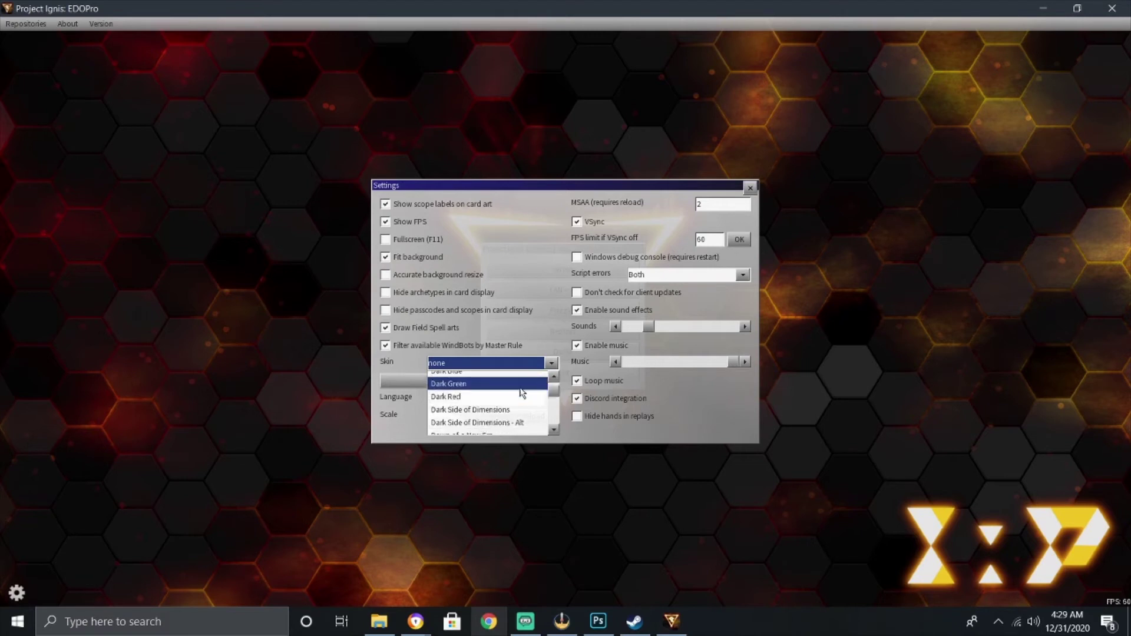
{"action": "scroll", "coordinate": [509, 393], "scroll_direction": "down", "scroll_amount": 2}
{"action": "scroll", "coordinate": [510, 396], "scroll_direction": "down", "scroll_amount": 3}
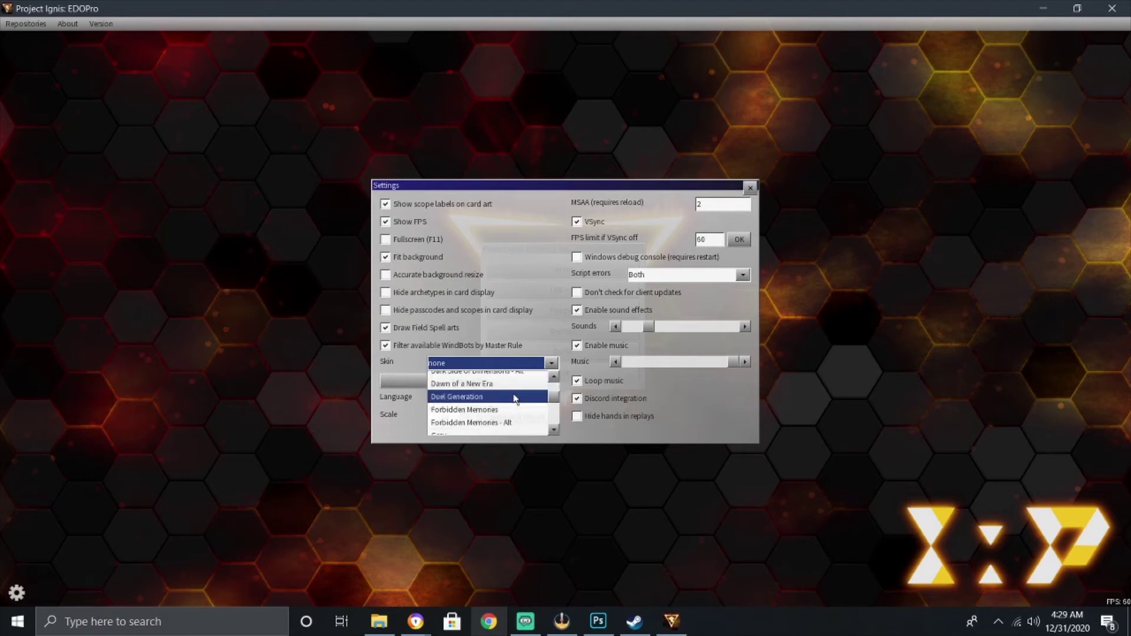
{"action": "scroll", "coordinate": [495, 415], "scroll_direction": "down", "scroll_amount": 1}
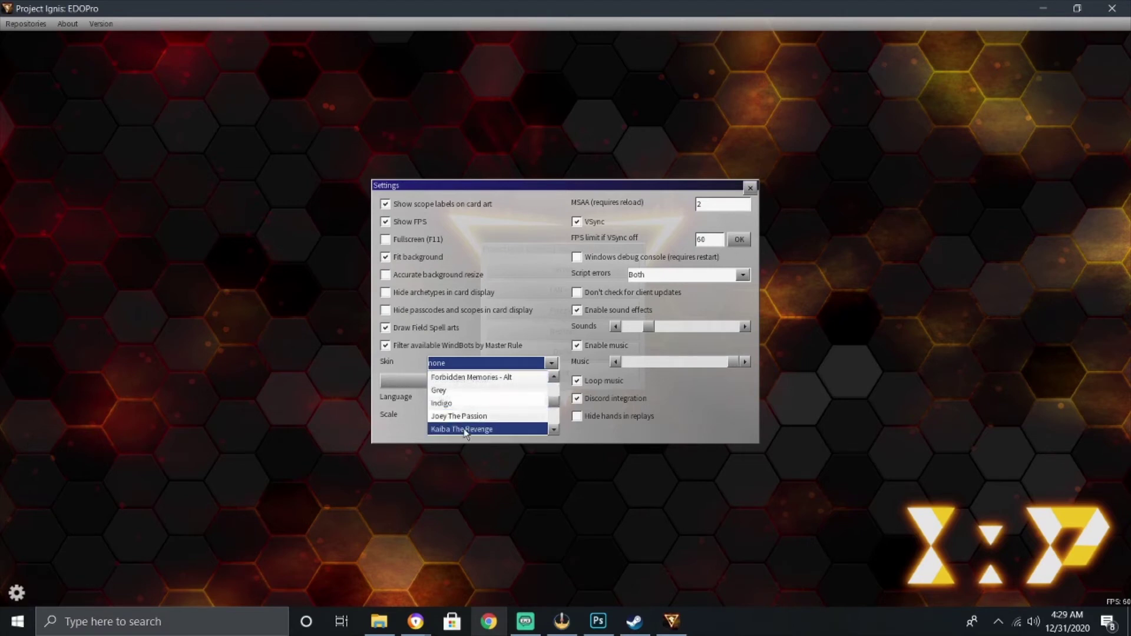
{"action": "left_click", "coordinate": [467, 430]}
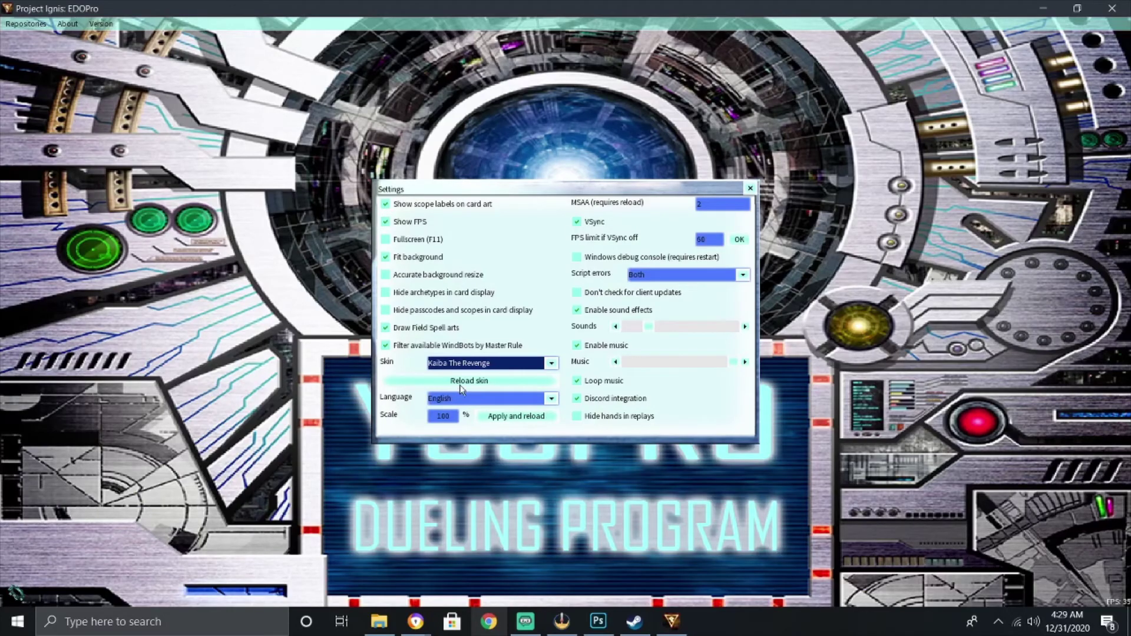
Step: Close Settings, move the main menu up, and preview the Kaiba-skinned deck editor before exiting
{"action": "left_click", "coordinate": [529, 417]}
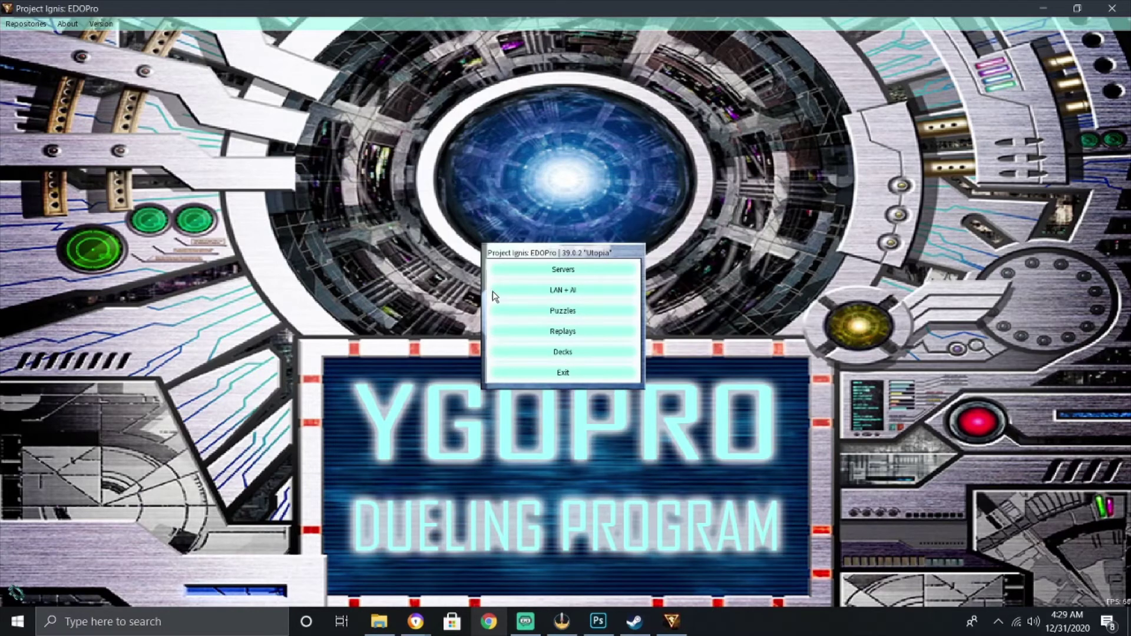
{"action": "left_click_drag", "start_coordinate": [578, 257], "coordinate": [546, 157]}
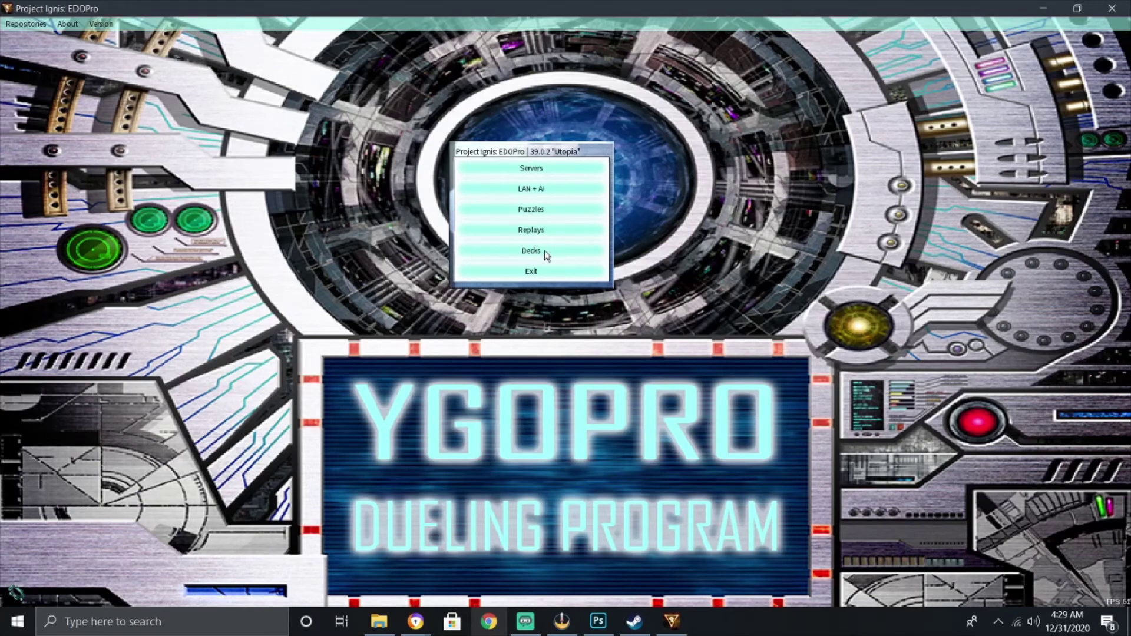
{"action": "left_click", "coordinate": [557, 255]}
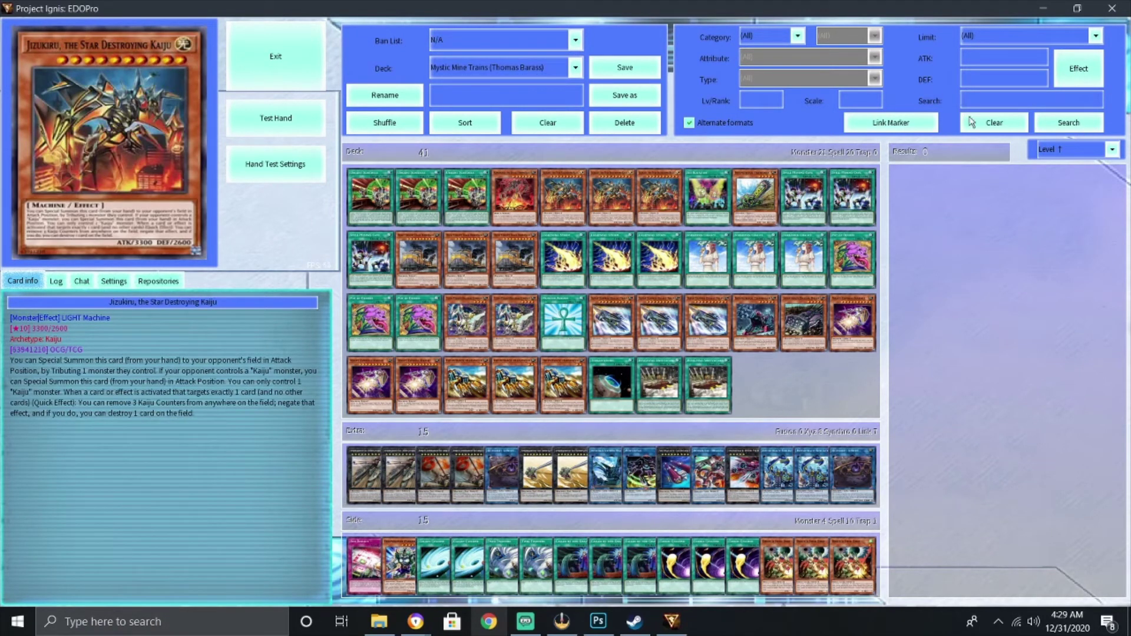
{"action": "left_click", "coordinate": [314, 69]}
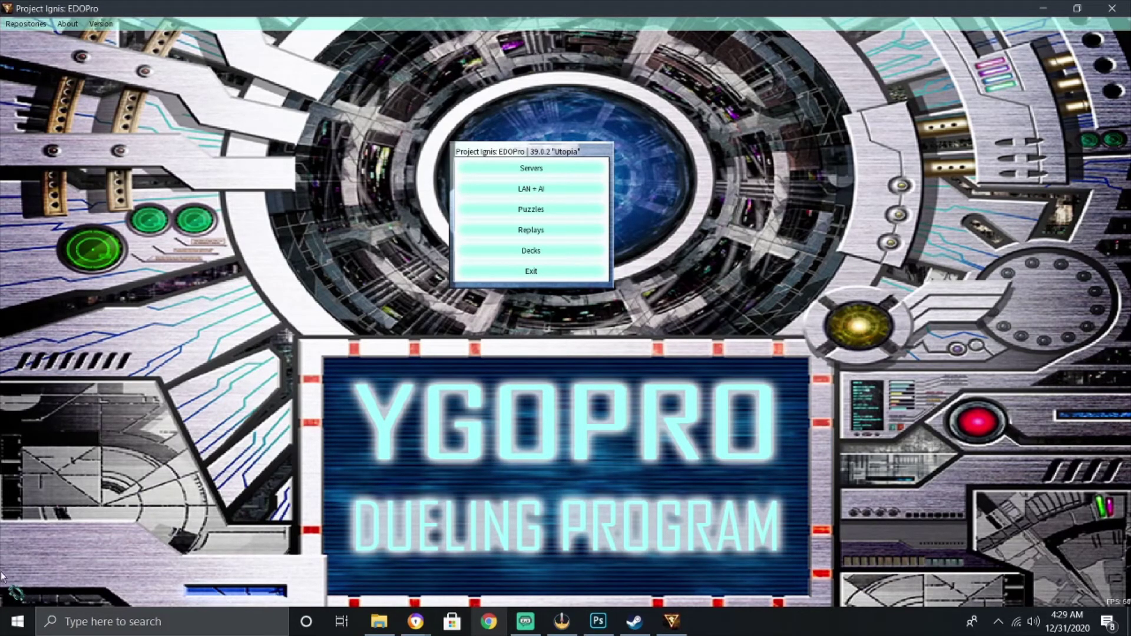
Step: Pick Dark Side of Dimensions - Alt from the Skin dropdown in Settings
{"action": "left_click", "coordinate": [23, 588]}
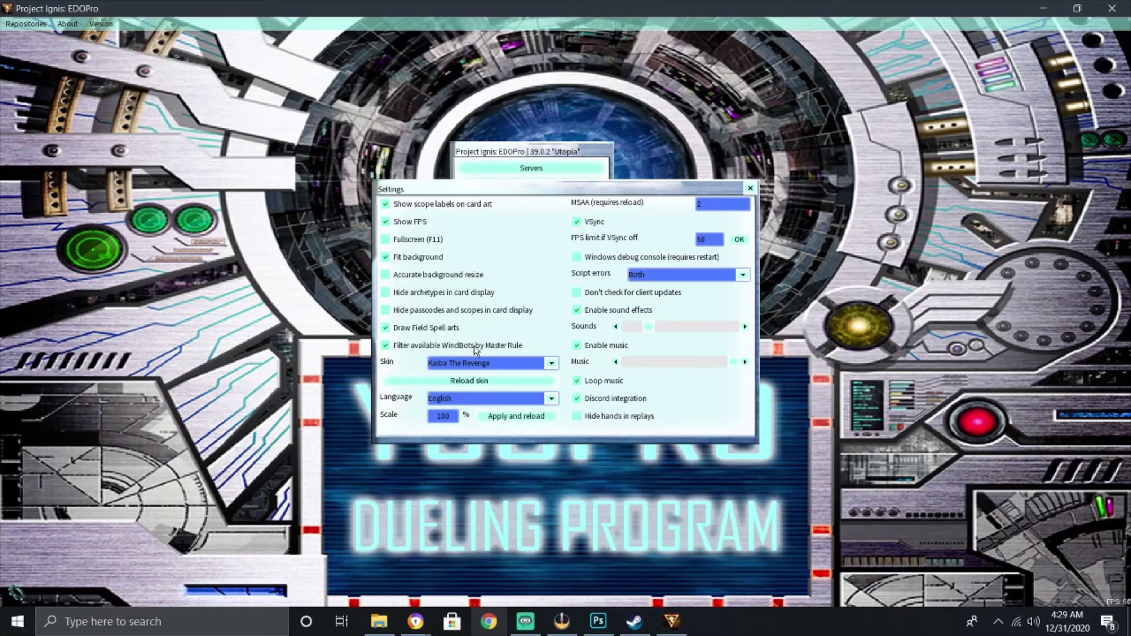
{"action": "left_click", "coordinate": [549, 362]}
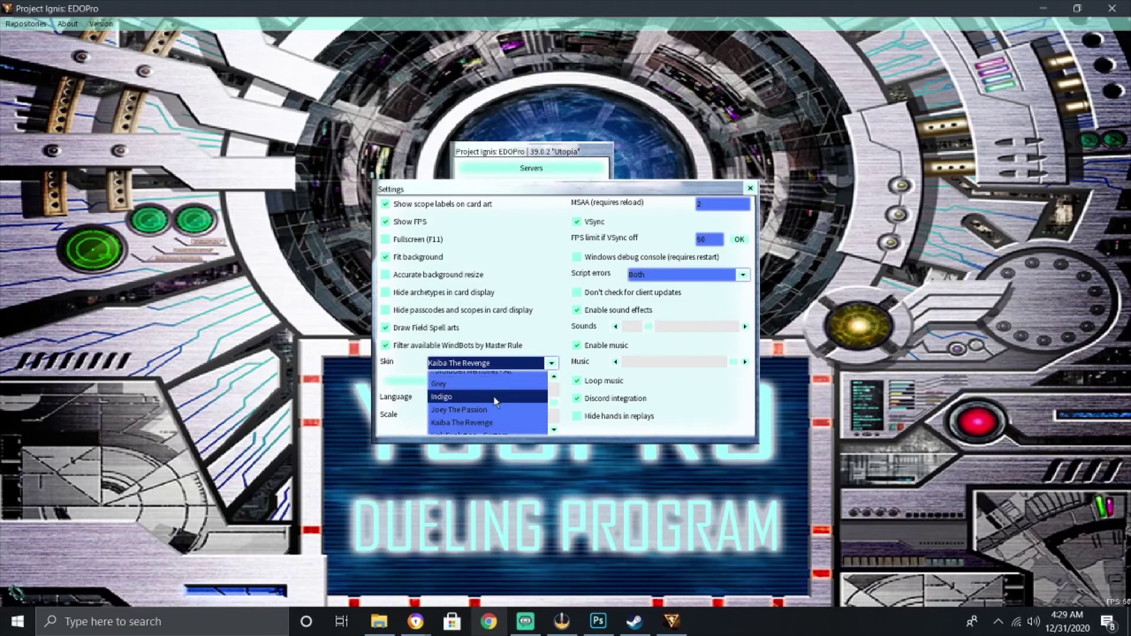
{"action": "scroll", "coordinate": [493, 396], "scroll_direction": "down", "scroll_amount": 1}
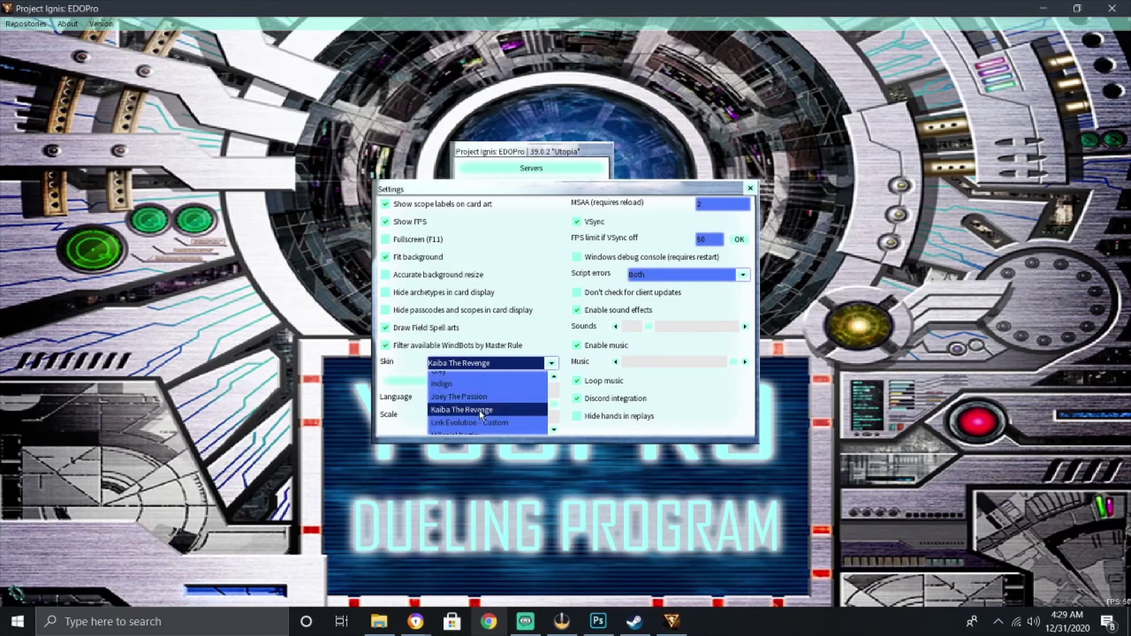
{"action": "scroll", "coordinate": [503, 396], "scroll_direction": "down", "scroll_amount": 1}
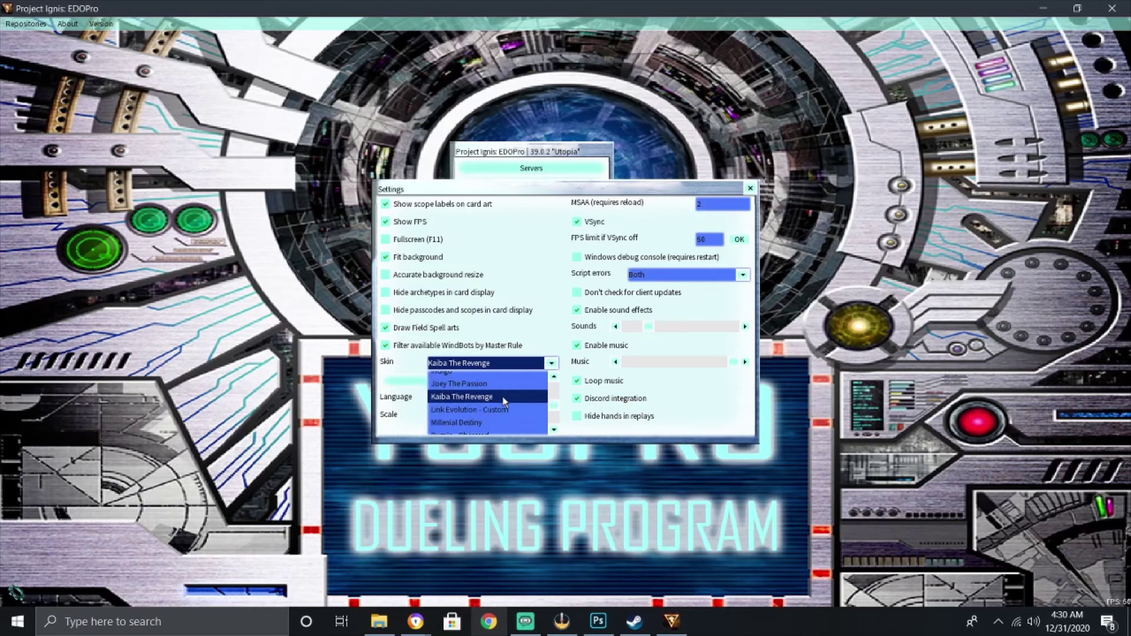
{"action": "scroll", "coordinate": [503, 397], "scroll_direction": "up", "scroll_amount": 1}
{"action": "scroll", "coordinate": [503, 397], "scroll_direction": "up", "scroll_amount": 3}
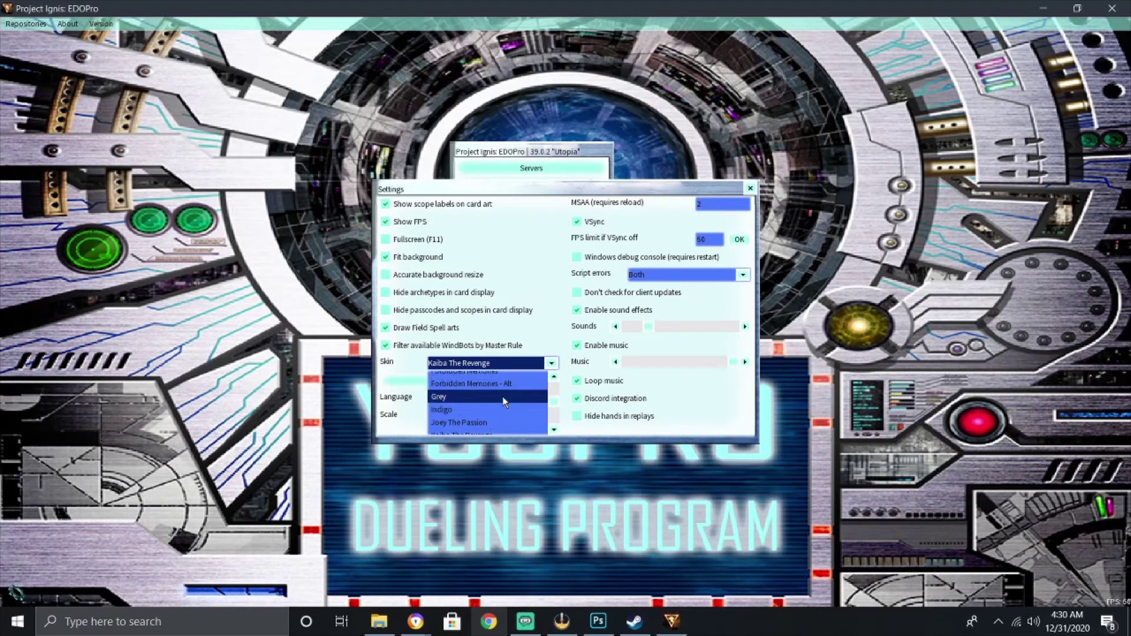
{"action": "scroll", "coordinate": [502, 396], "scroll_direction": "up", "scroll_amount": 2}
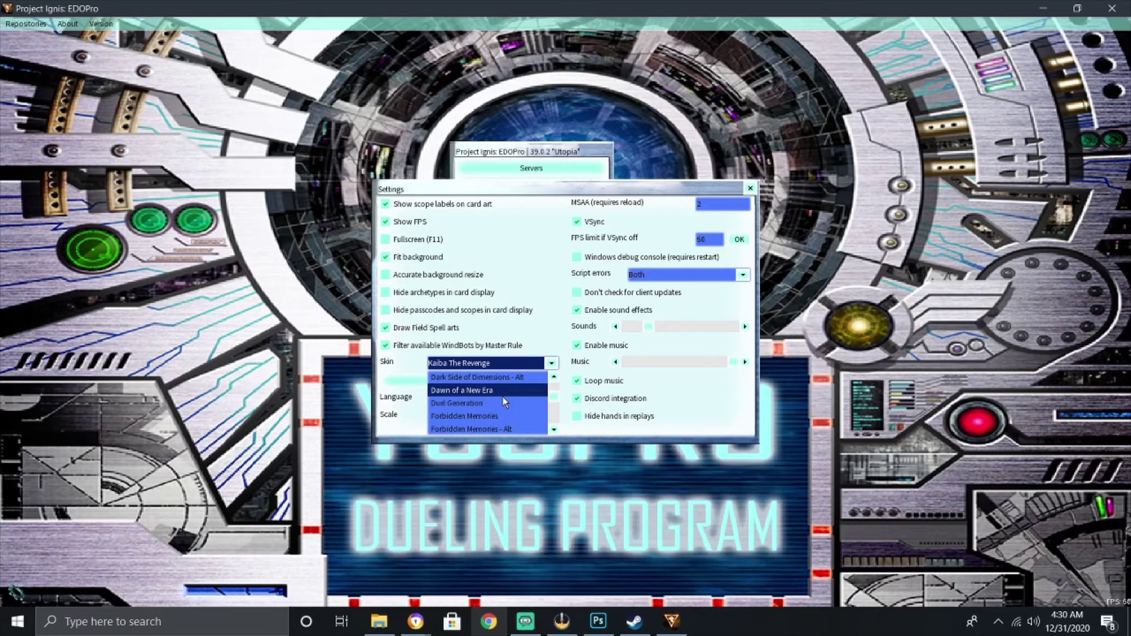
{"action": "scroll", "coordinate": [503, 396], "scroll_direction": "up", "scroll_amount": 1}
{"action": "scroll", "coordinate": [503, 396], "scroll_direction": "up", "scroll_amount": 1}
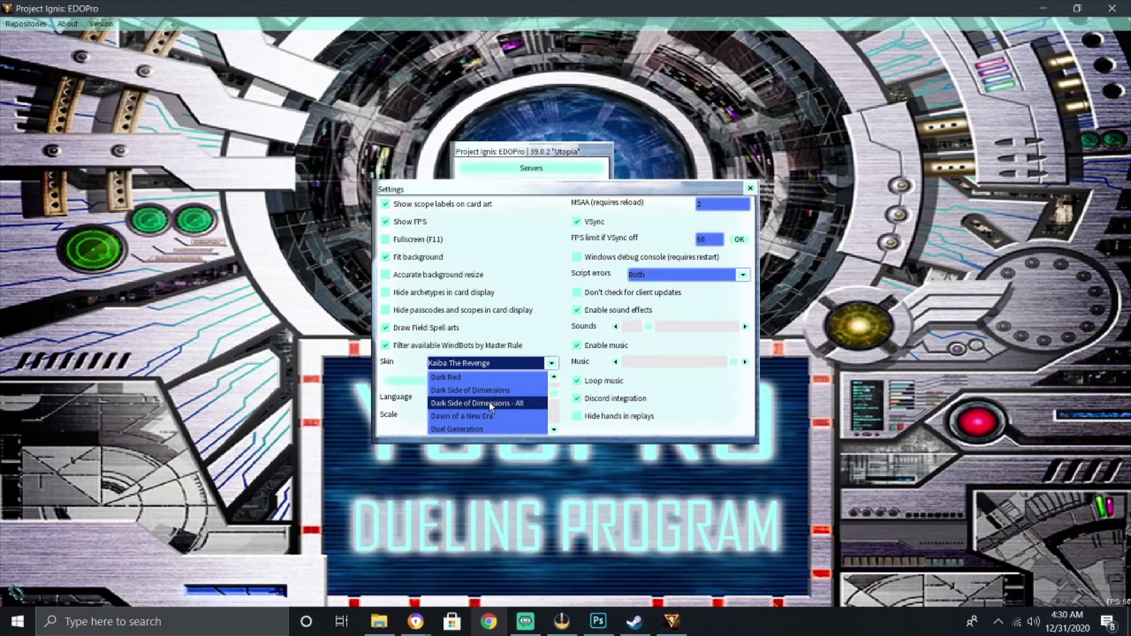
{"action": "left_click", "coordinate": [489, 401]}
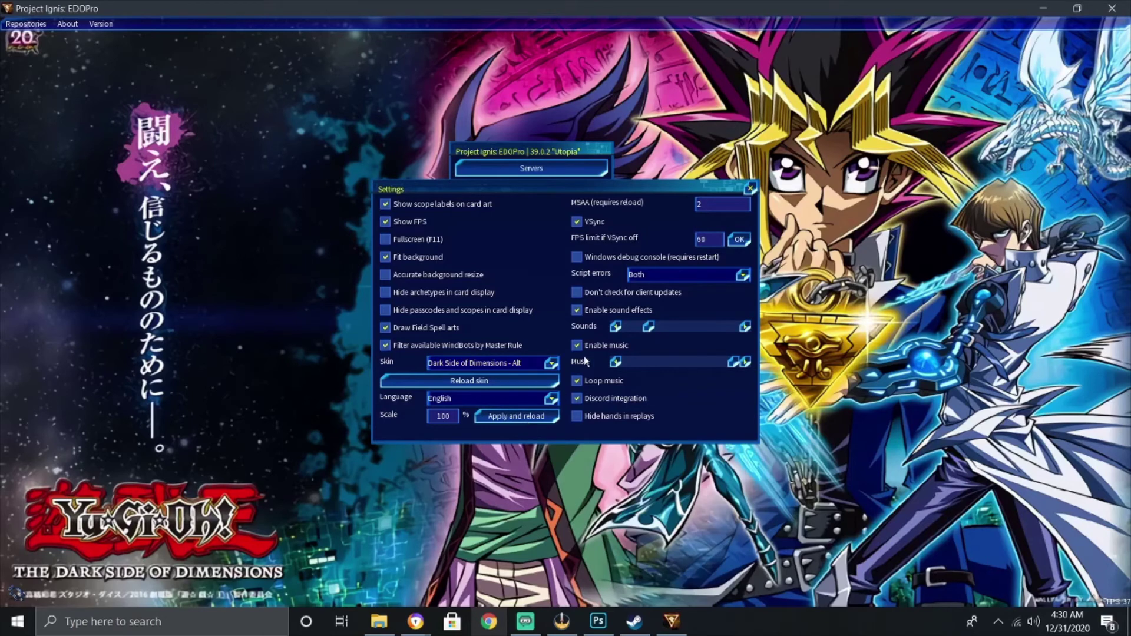
Step: Close Settings, move the menu left, and preview the Dark Side of Dimensions - Alt deck editor
{"action": "left_click", "coordinate": [750, 189]}
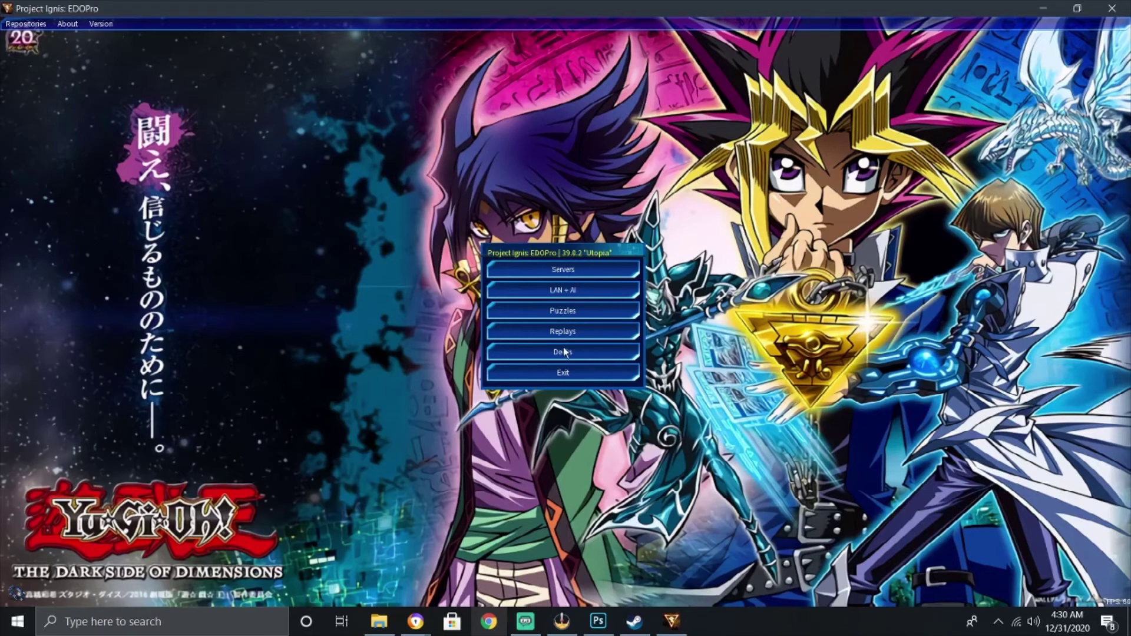
{"action": "mouse_move", "coordinate": [601, 254]}
{"action": "left_mouse_down"}
{"action": "mouse_move", "coordinate": [363, 227]}
{"action": "mouse_move", "coordinate": [350, 159]}
{"action": "left_mouse_up"}
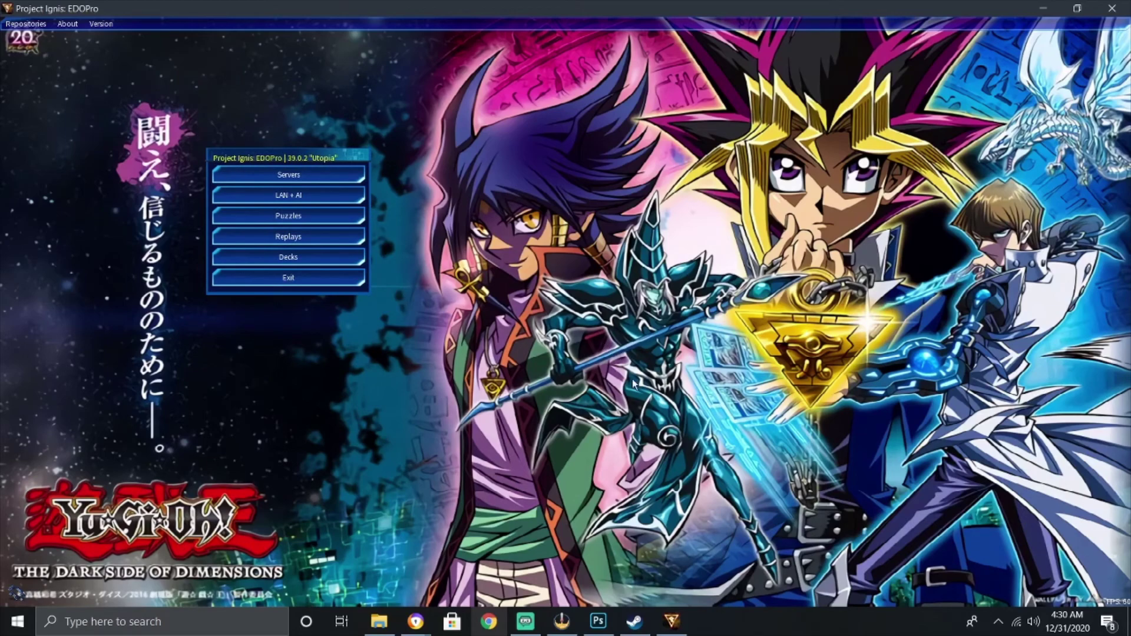
{"action": "left_click", "coordinate": [284, 257]}
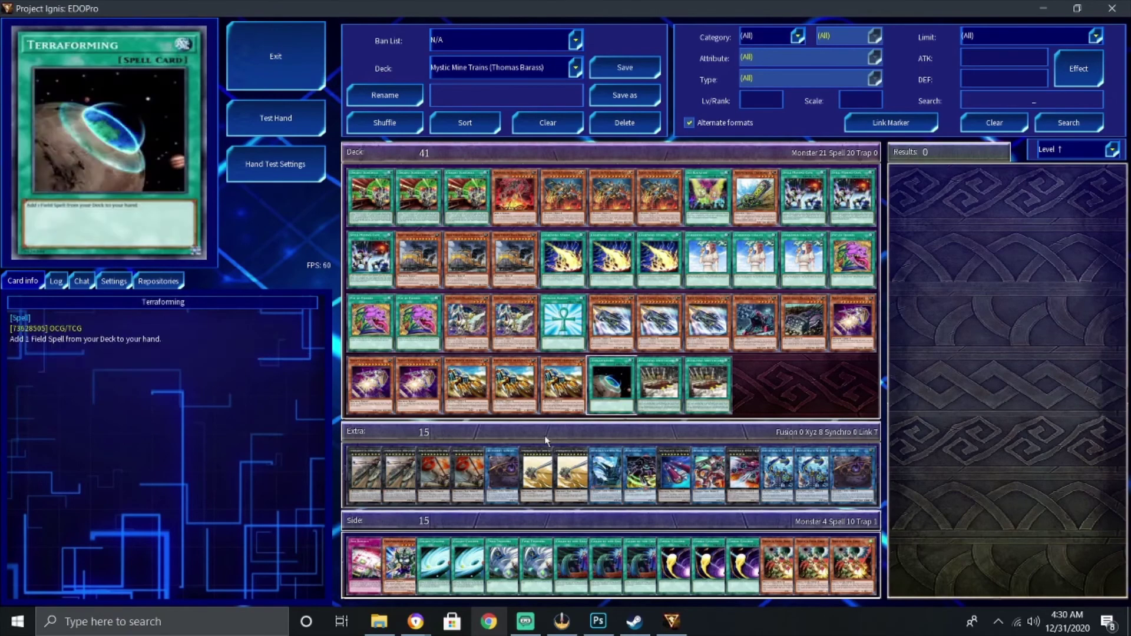
{"action": "left_click", "coordinate": [277, 38]}
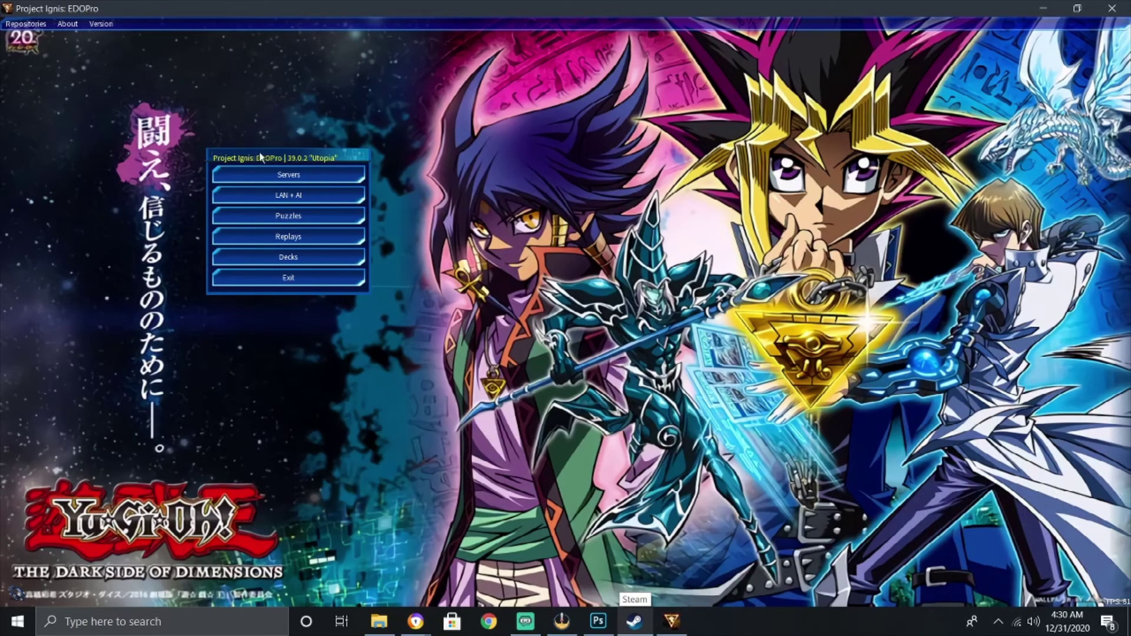
Step: Fine-tune the main menu panel's position with three drags, ending lower on the left
{"action": "left_click_drag", "start_coordinate": [307, 159], "coordinate": [326, 141]}
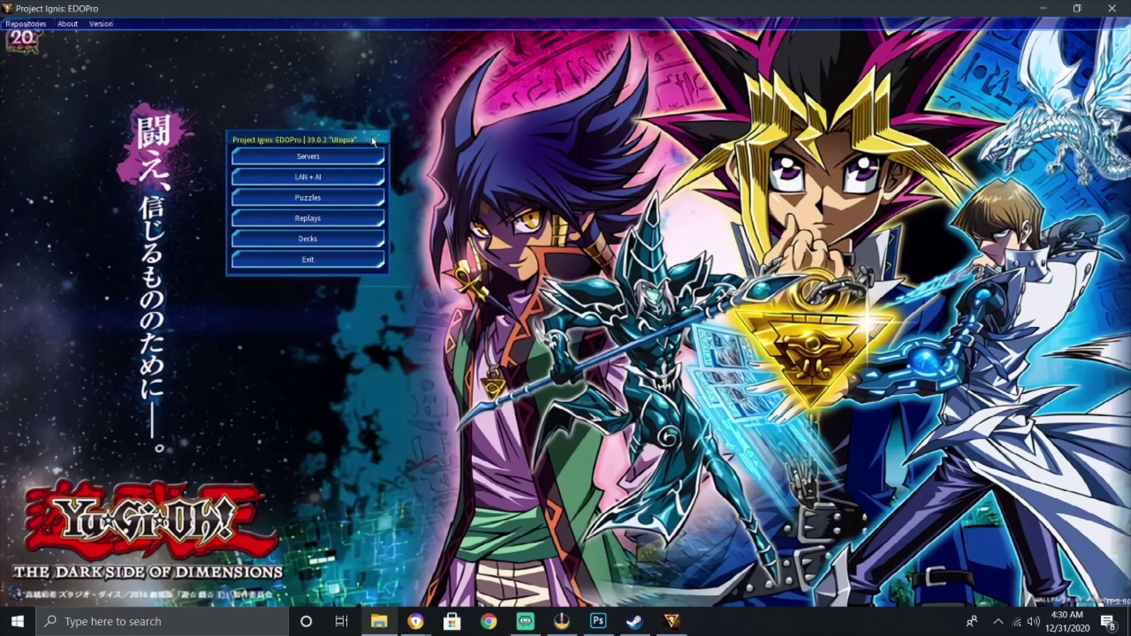
{"action": "mouse_move", "coordinate": [352, 143]}
{"action": "left_mouse_down"}
{"action": "mouse_move", "coordinate": [371, 149]}
{"action": "mouse_move", "coordinate": [340, 152]}
{"action": "left_mouse_up"}
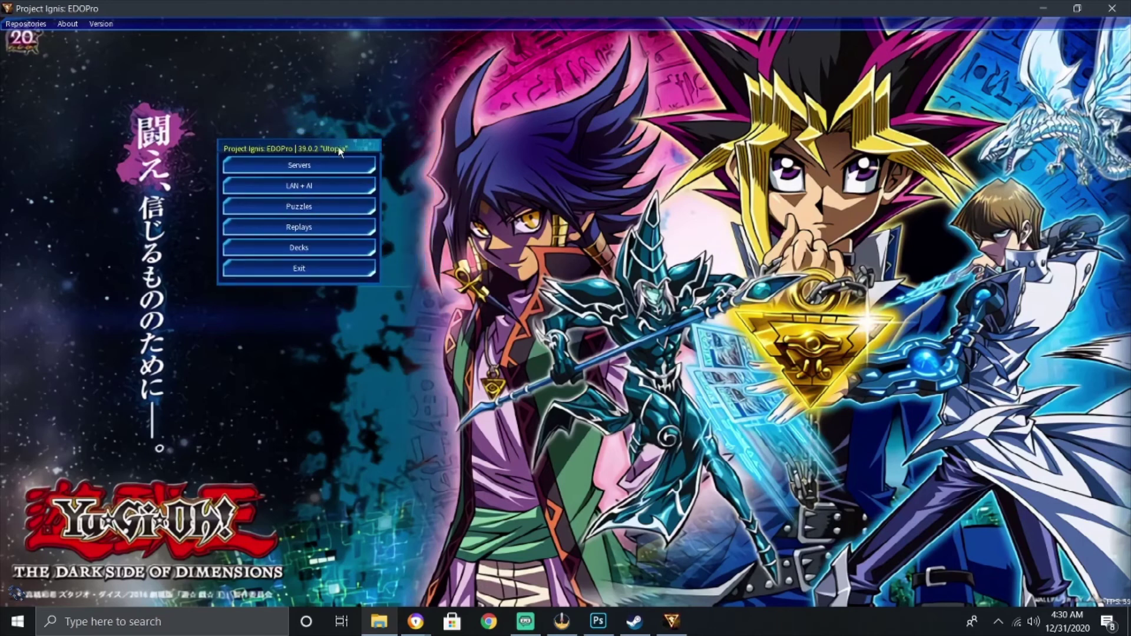
{"action": "left_click_drag", "start_coordinate": [257, 139], "coordinate": [231, 195]}
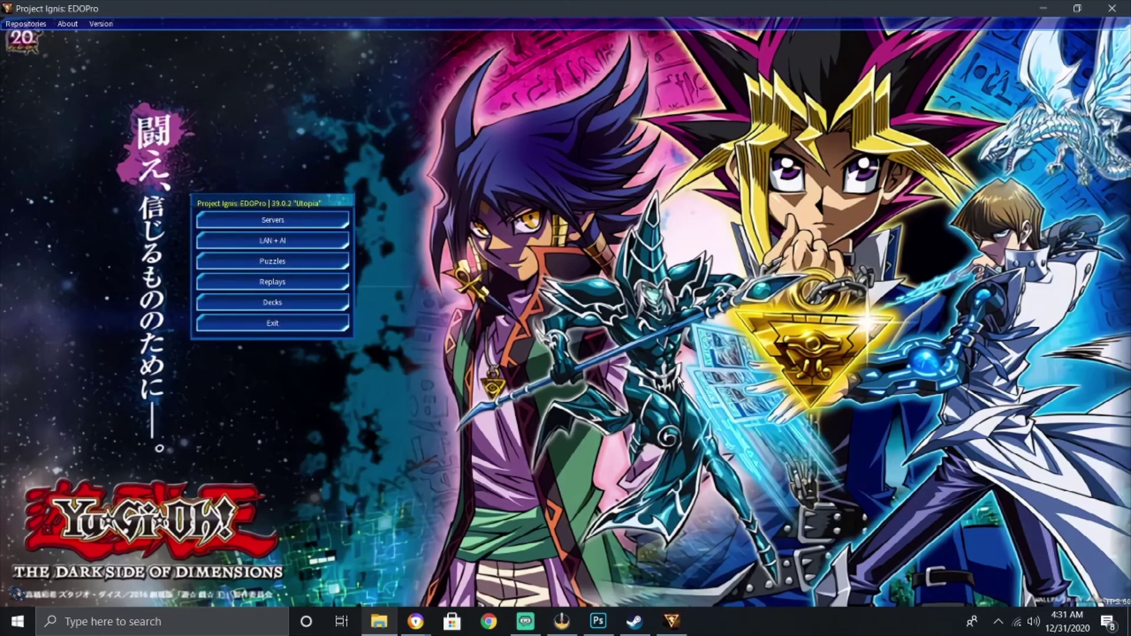